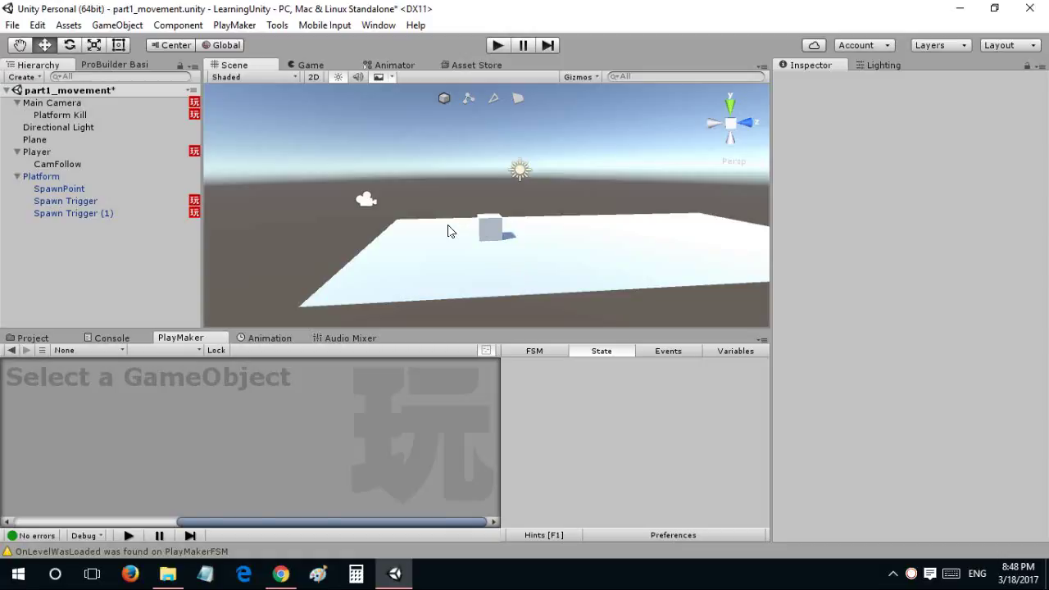
# Orbit the Scene view, select the Player cube and frame it with F to show its FSM 2 graph
pyautogui.keyDown('alt'); pyautogui.moveTo(430, 227); pyautogui.dragTo(412, 202); pyautogui.keyUp('alt')
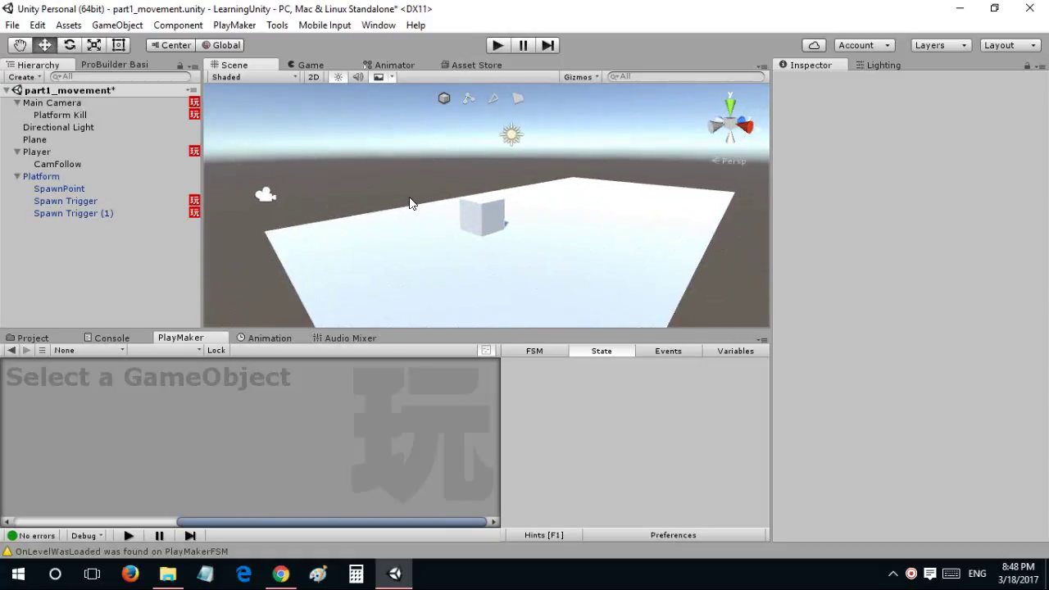
pyautogui.keyDown('alt'); pyautogui.moveTo(412, 202); pyautogui.dragTo(503, 206); pyautogui.keyUp('alt')
pyautogui.click(480, 210)
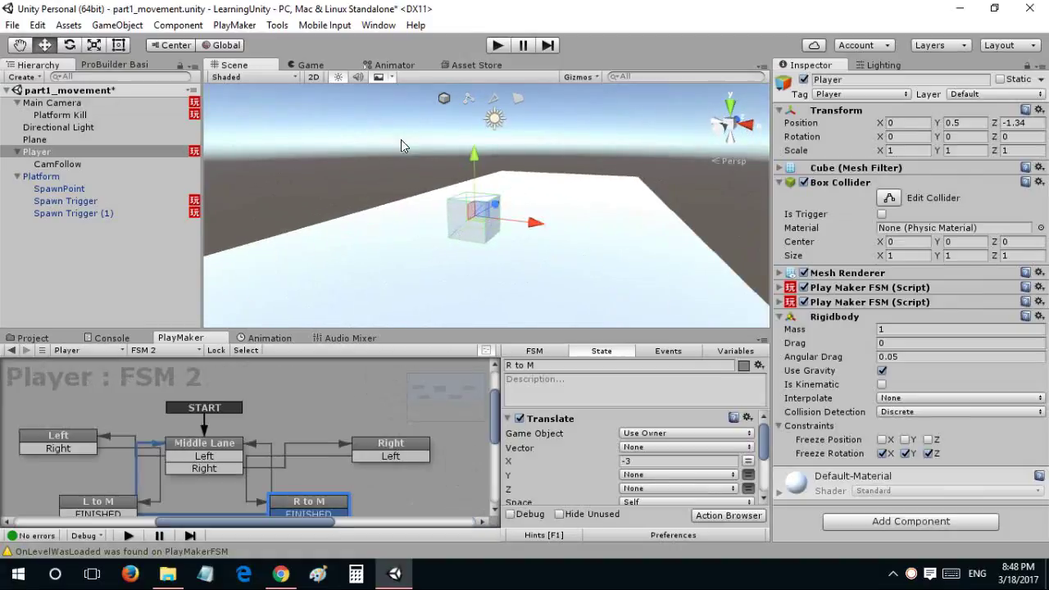
pyautogui.moveTo(449, 207); pyautogui.dragTo(386, 190, button='middle')
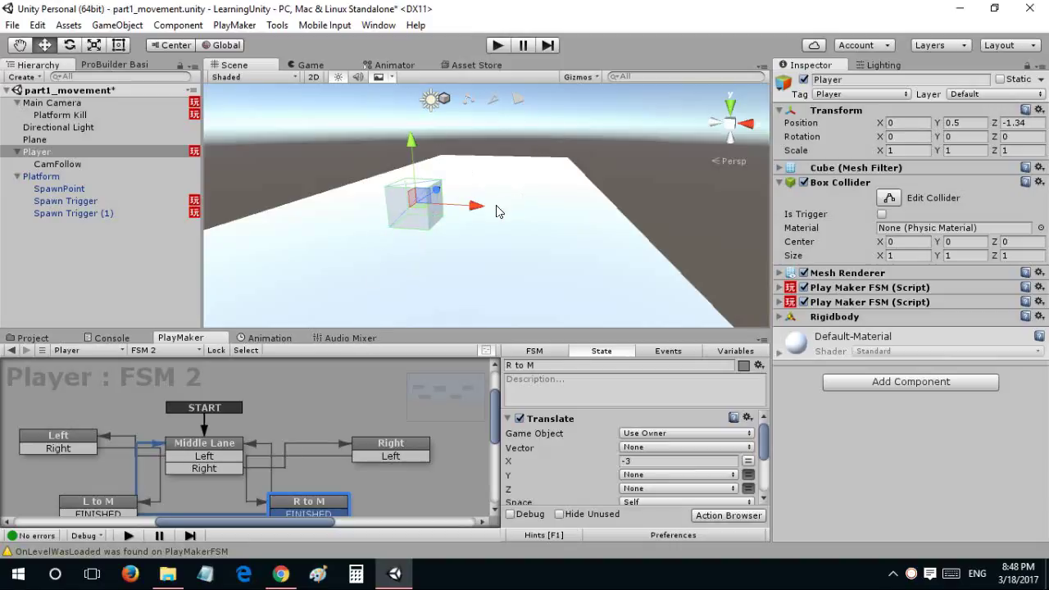
pyautogui.moveTo(501, 244)
pyautogui.keyDown('alt'); pyautogui.mouseDown()
pyautogui.moveTo(494, 212)
pyautogui.moveTo(533, 202)
pyautogui.mouseUp(); pyautogui.keyUp('alt')
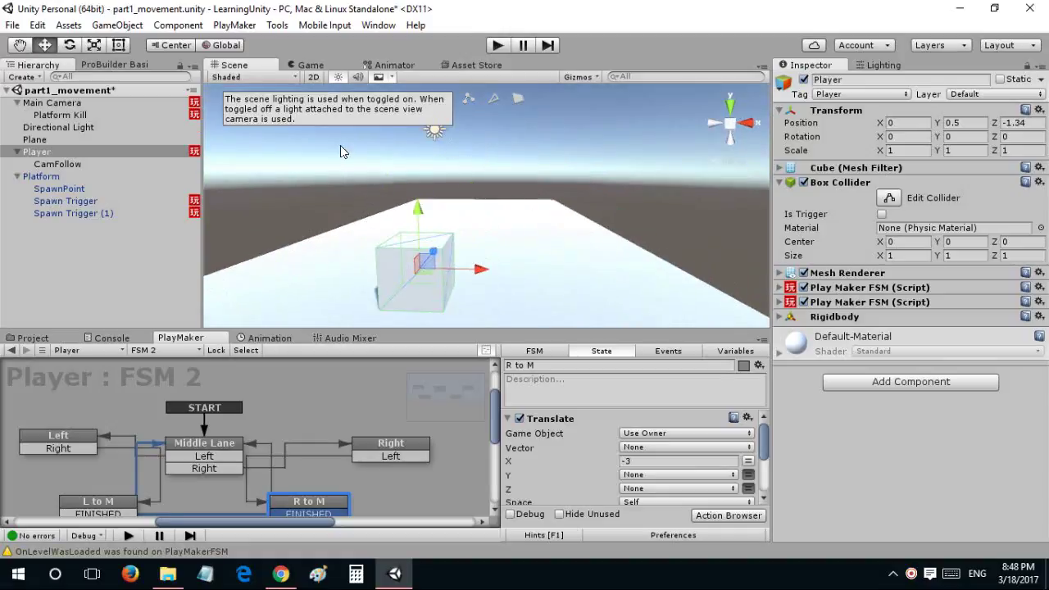
pyautogui.press('f')
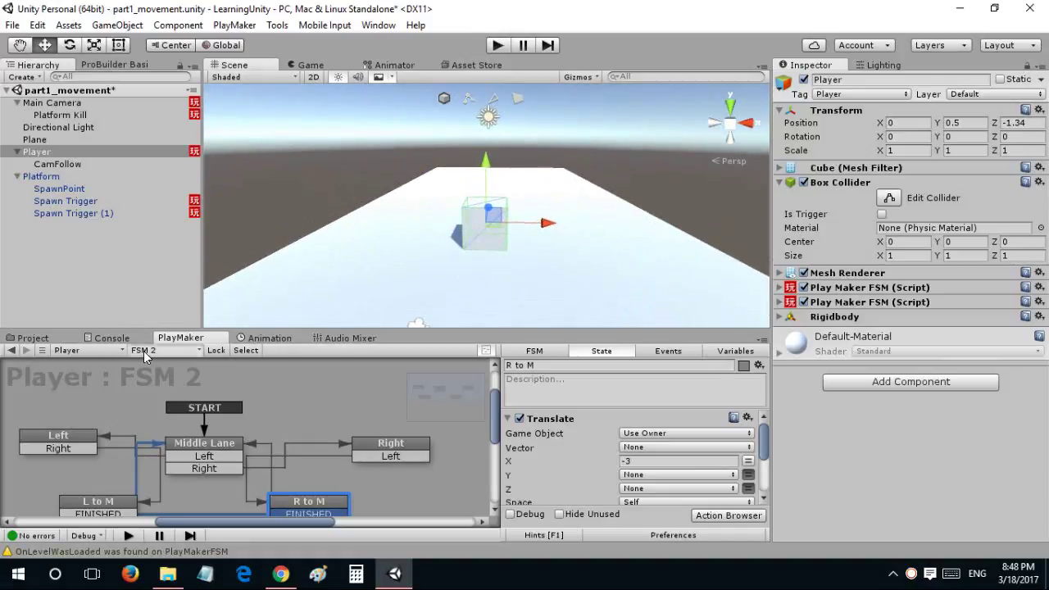
# Rename the Player's FSM 2 state machine to 'Lane Change'
pyautogui.click(147, 352)
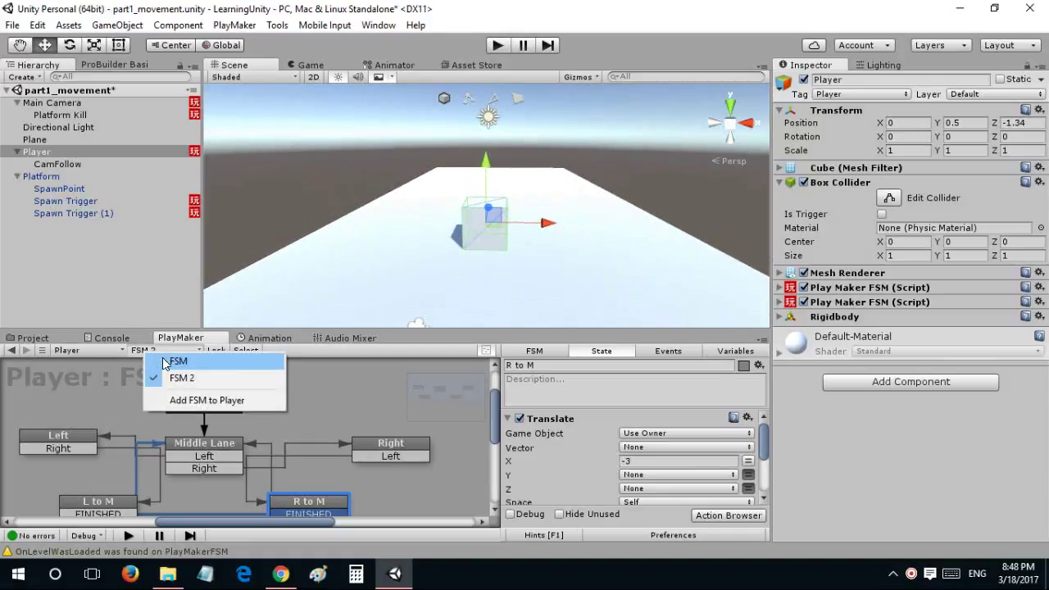
pyautogui.click(511, 354)
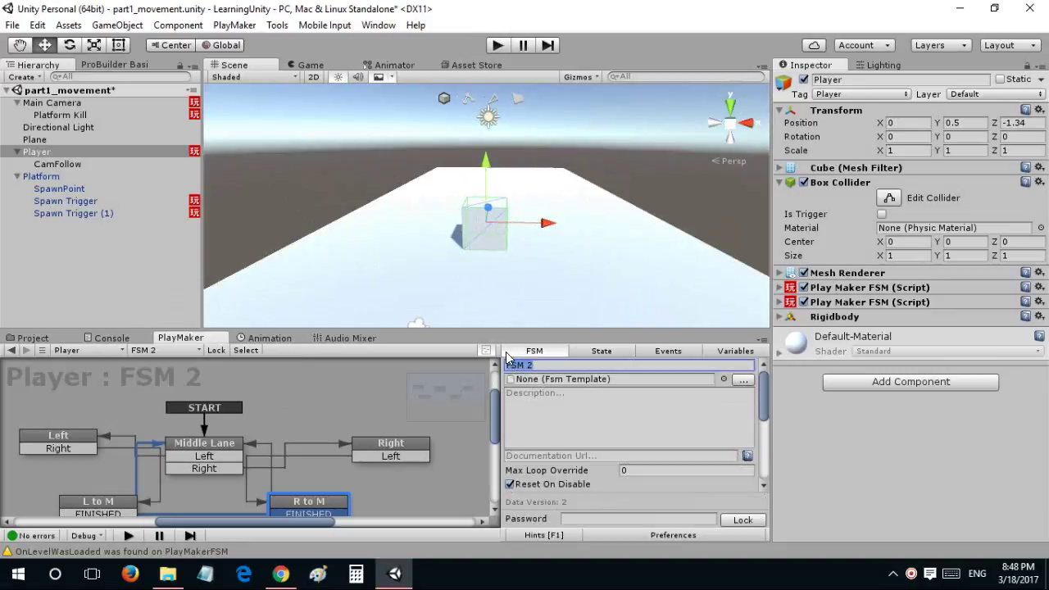
pyautogui.write('Lane')
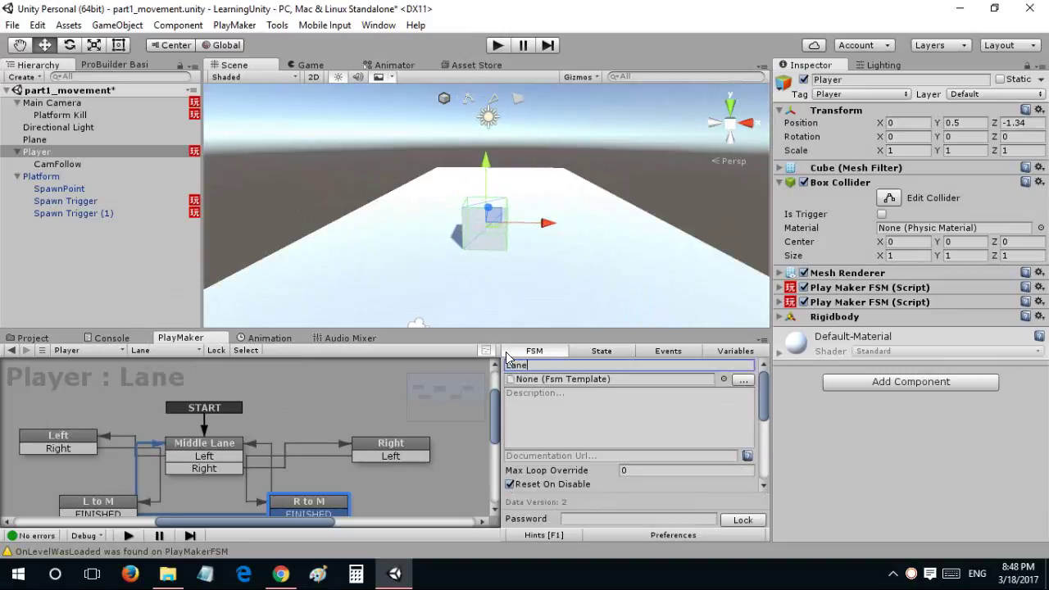
pyautogui.write(' CHange')
pyautogui.press('BackSpace')
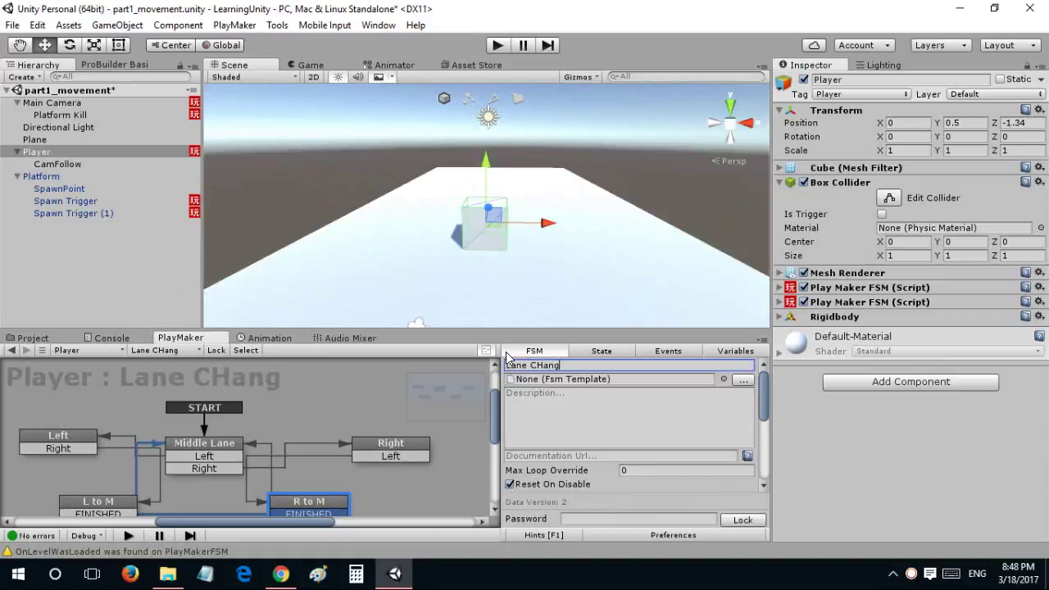
pyautogui.press('BackSpace')
pyautogui.press('BackSpace')
pyautogui.press('BackSpace')
pyautogui.press('BackSpace')
pyautogui.write('hange')
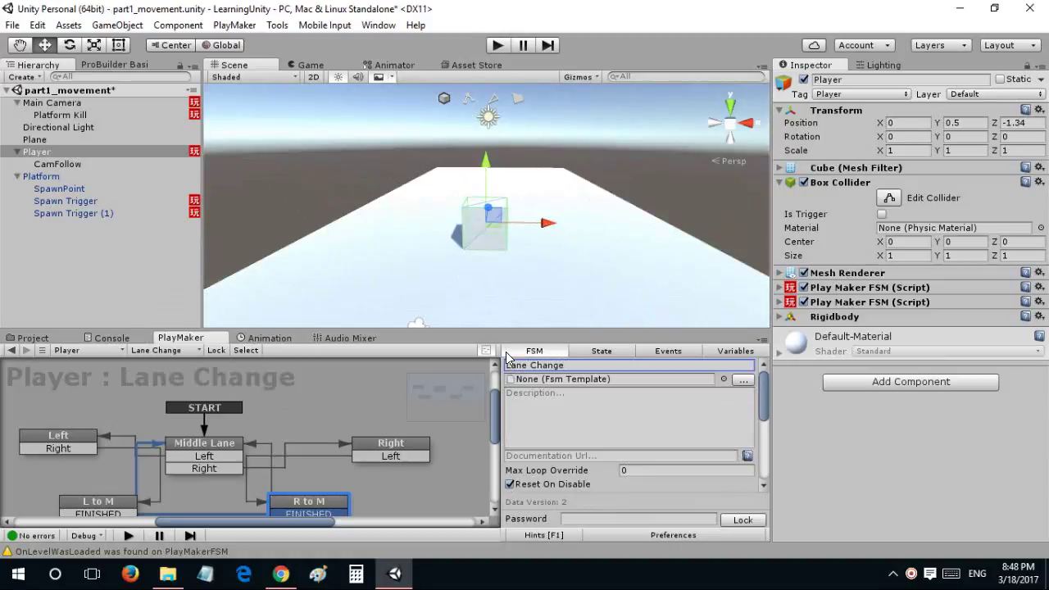
# Rename the Player's other state machine, FSM, to 'Go Forward'
pyautogui.click(176, 350)
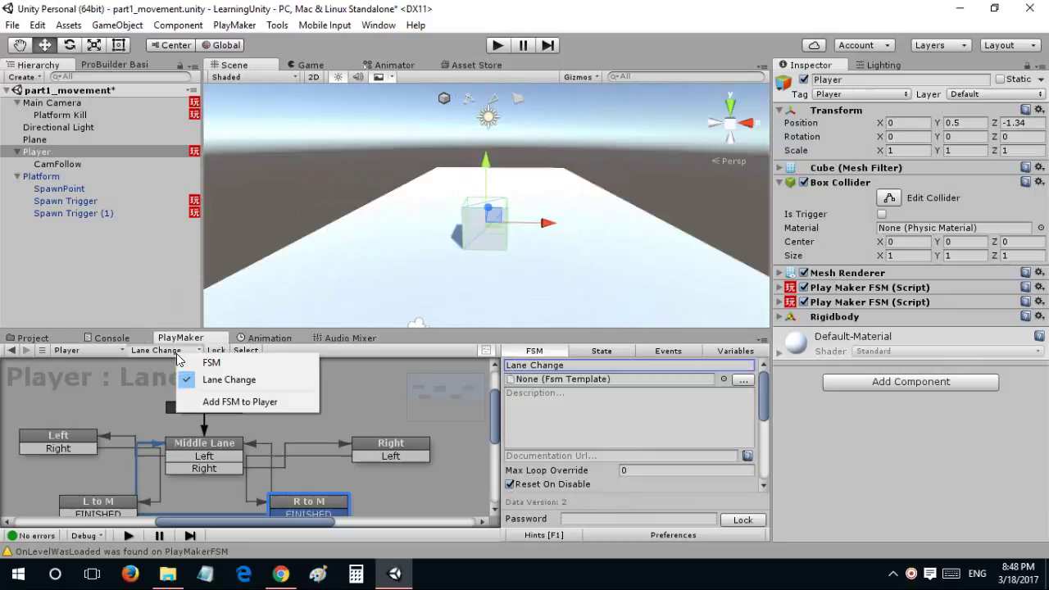
pyautogui.click(205, 363)
pyautogui.click(515, 364)
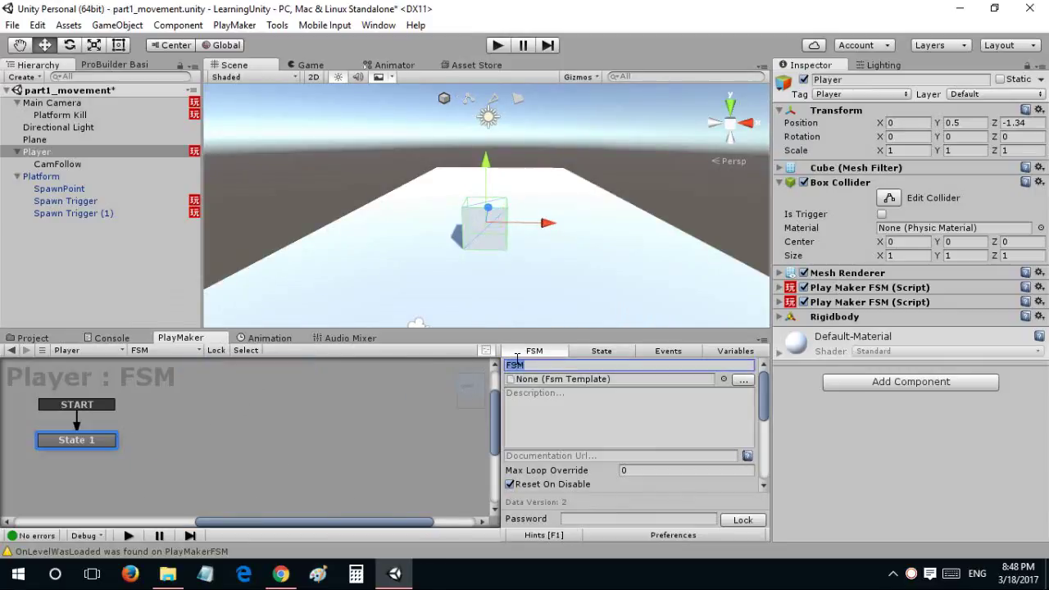
pyautogui.write('Go Forwa')
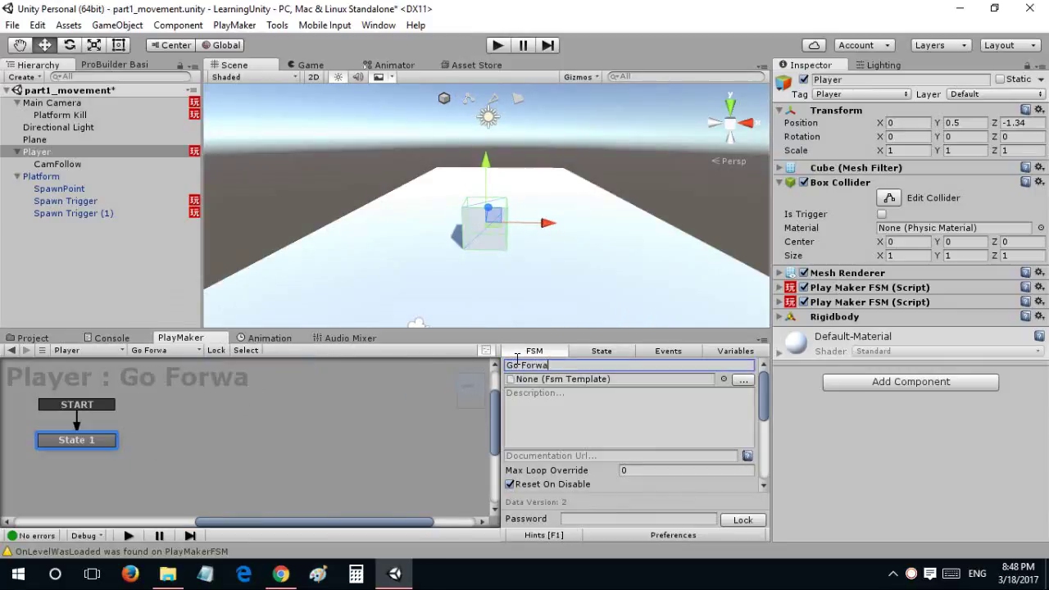
pyautogui.write('rd')
# Add a new state machine to Player named 'Jumping'
pyautogui.click(146, 351)
pyautogui.click(171, 406)
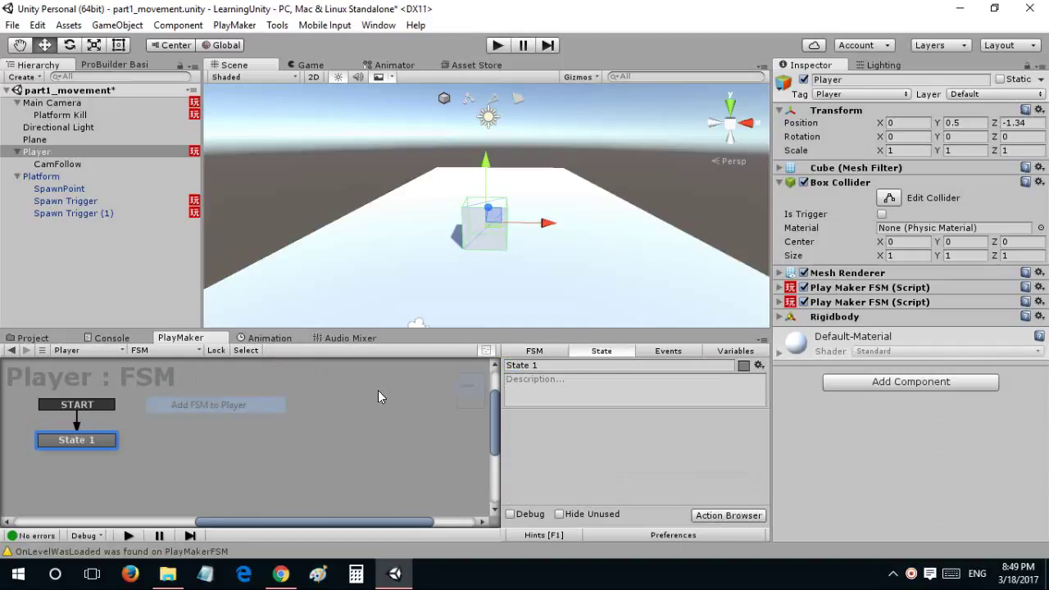
pyautogui.click(534, 351)
pyautogui.write('Ju')
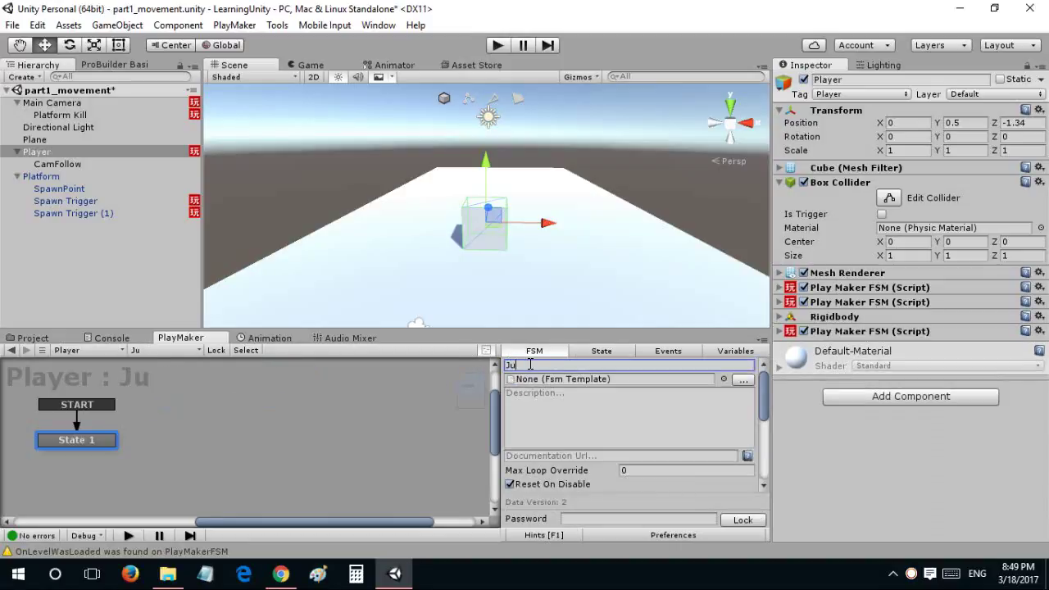
pyautogui.write('mpo')
pyautogui.press('BackSpace')
pyautogui.write('i')
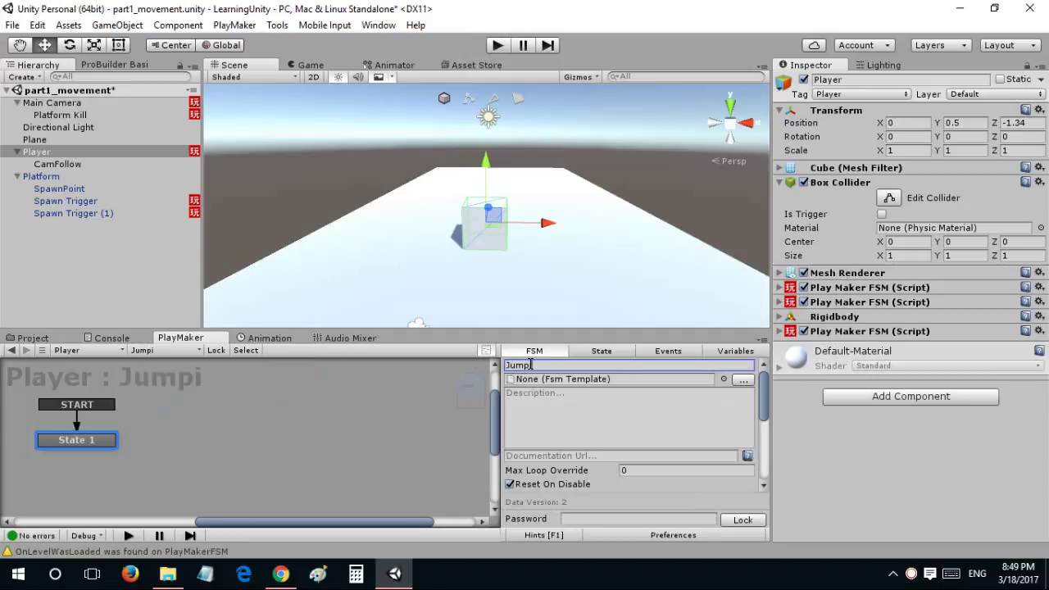
pyautogui.write('ng')
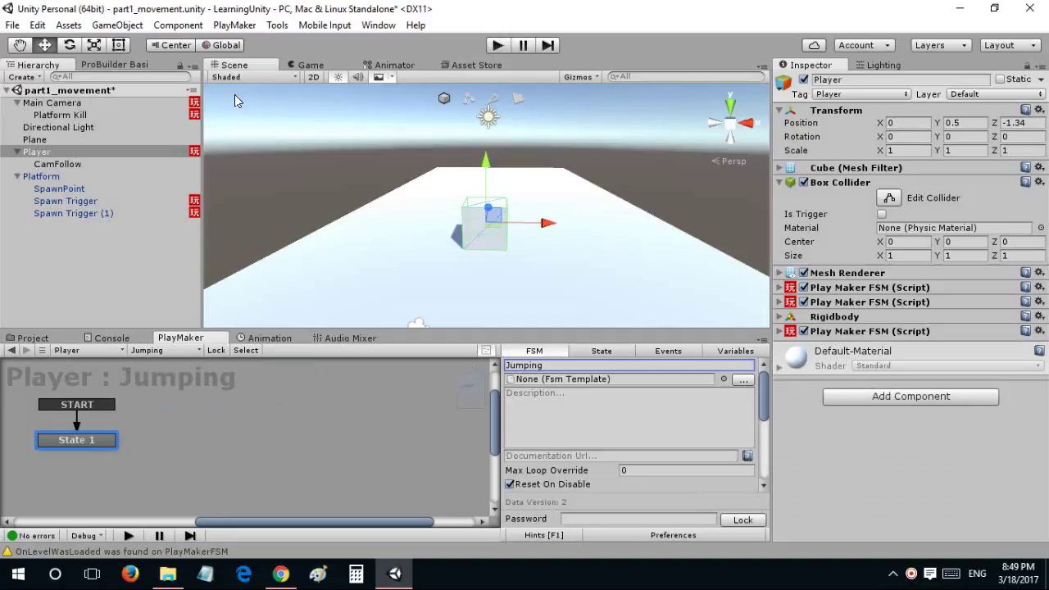
pyautogui.press('alt')
pyautogui.keyDown('alt'); pyautogui.moveTo(257, 140); pyautogui.dragTo(164, 205); pyautogui.keyUp('alt')
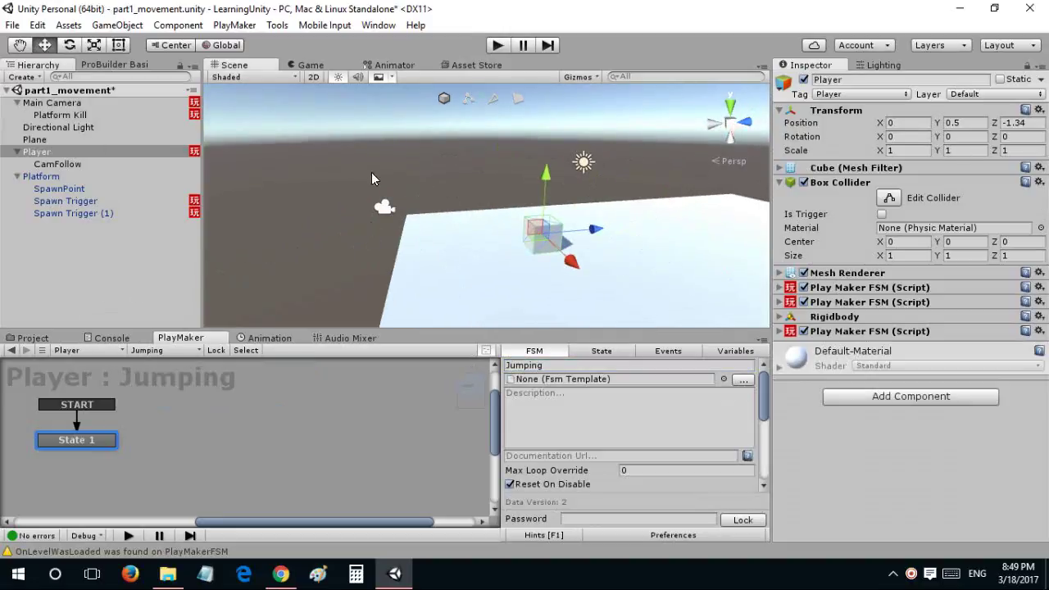
pyautogui.keyDown('alt'); pyautogui.moveTo(371, 179); pyautogui.dragTo(341, 218); pyautogui.keyUp('alt')
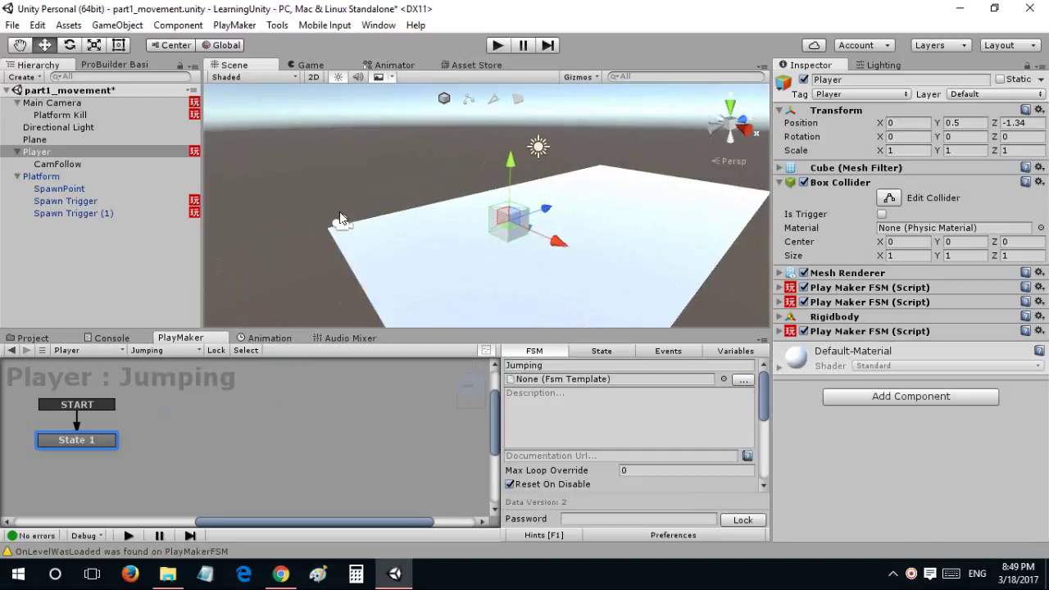
pyautogui.click(342, 225)
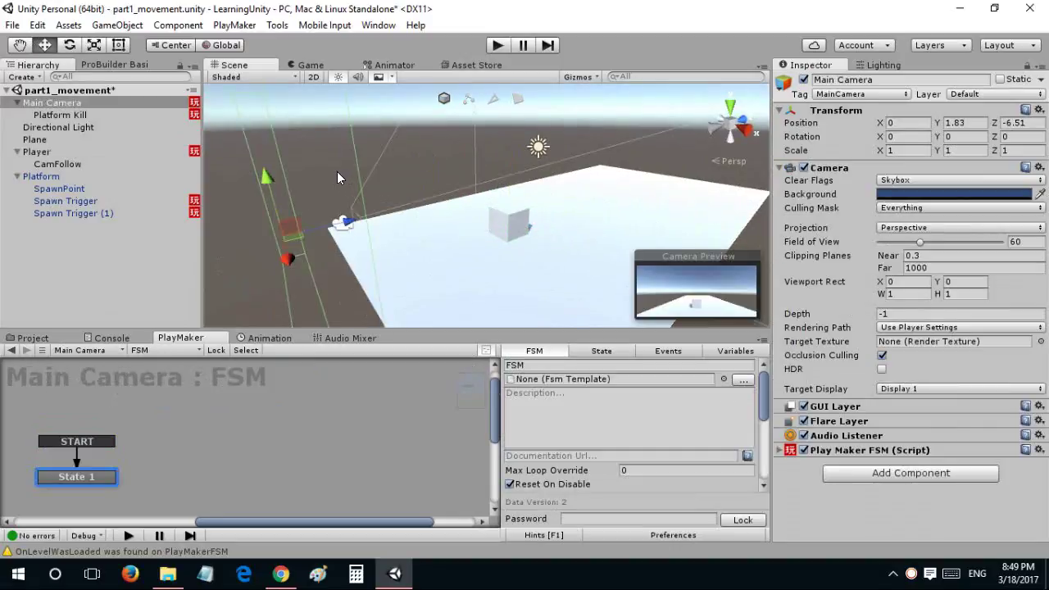
pyautogui.moveTo(374, 221)
pyautogui.keyDown('alt'); pyautogui.mouseDown()
pyautogui.moveTo(492, 209)
pyautogui.moveTo(342, 194)
pyautogui.mouseUp(); pyautogui.keyUp('alt')
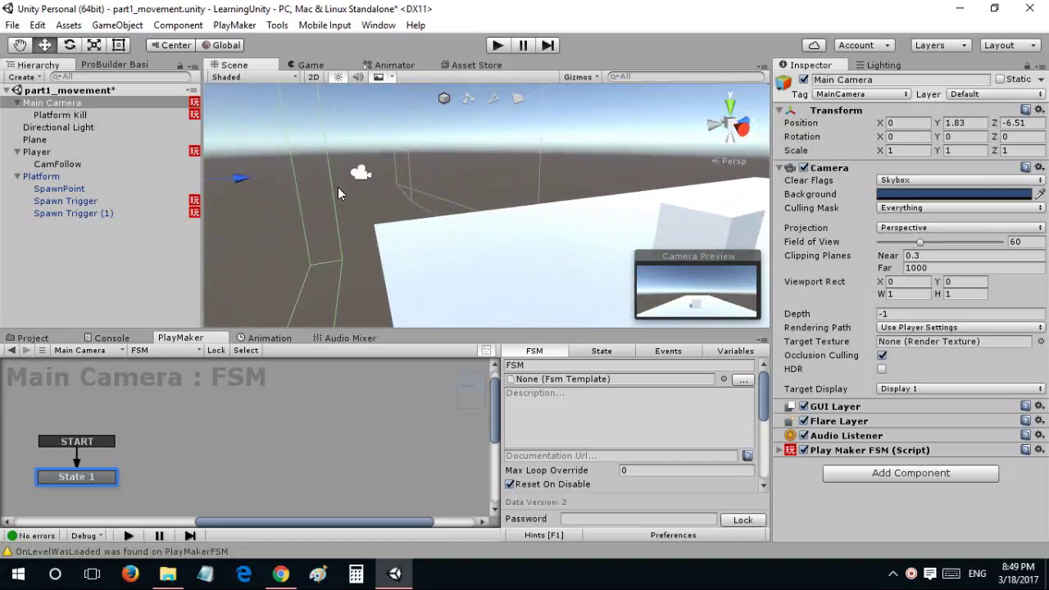
pyautogui.doubleClick(36, 152)
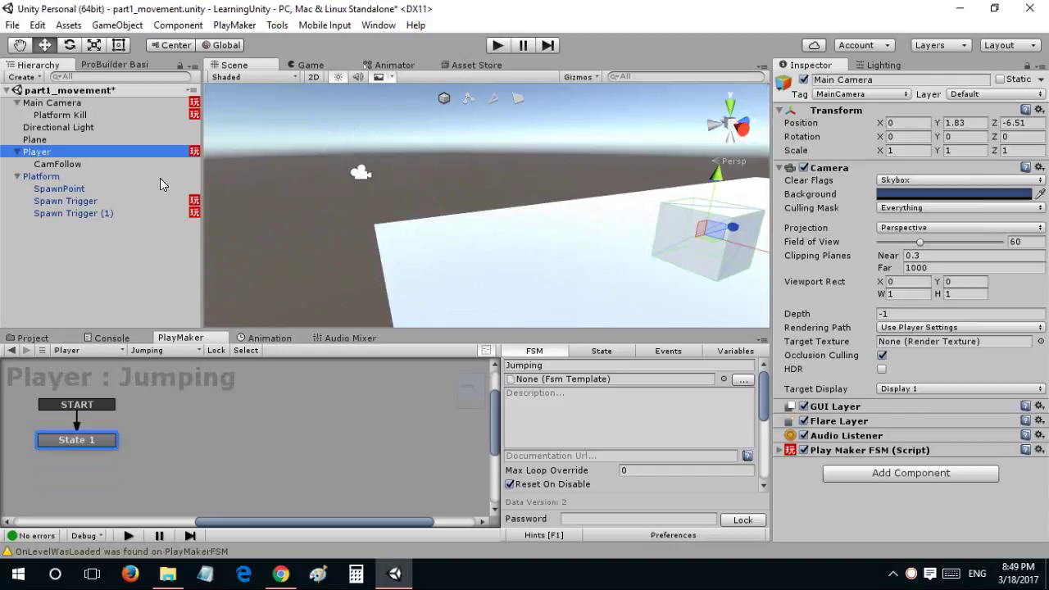
# Create an empty object at the scene root named Player_Main
pyautogui.click(18, 152)
pyautogui.rightClick(28, 153)
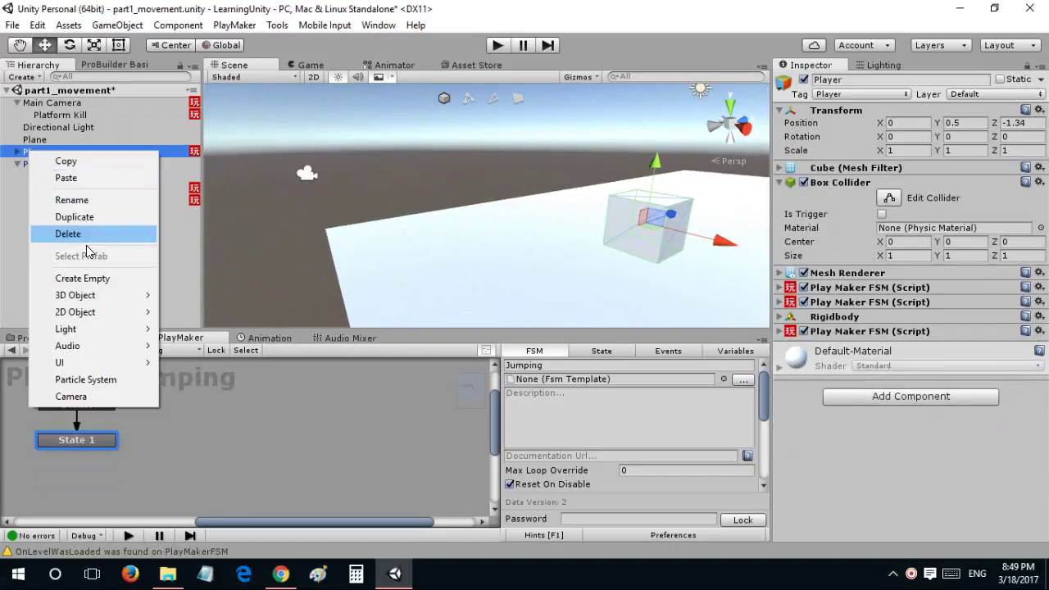
pyautogui.click(82, 276)
pyautogui.moveTo(51, 174); pyautogui.dragTo(44, 145)
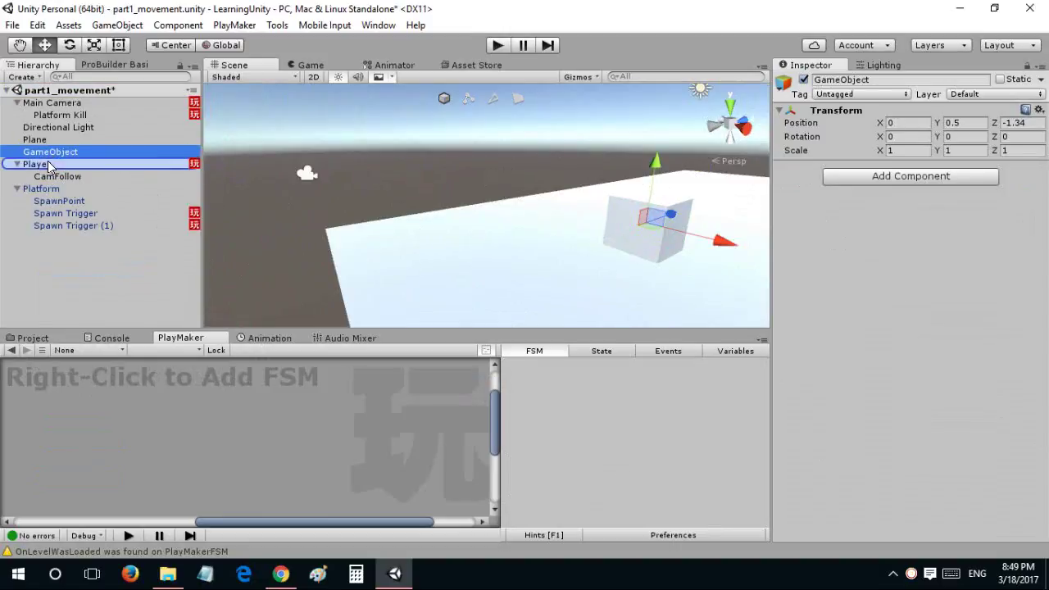
pyautogui.moveTo(49, 152)
pyautogui.mouseDown()
pyautogui.moveTo(48, 161)
pyautogui.moveTo(54, 149)
pyautogui.mouseUp()
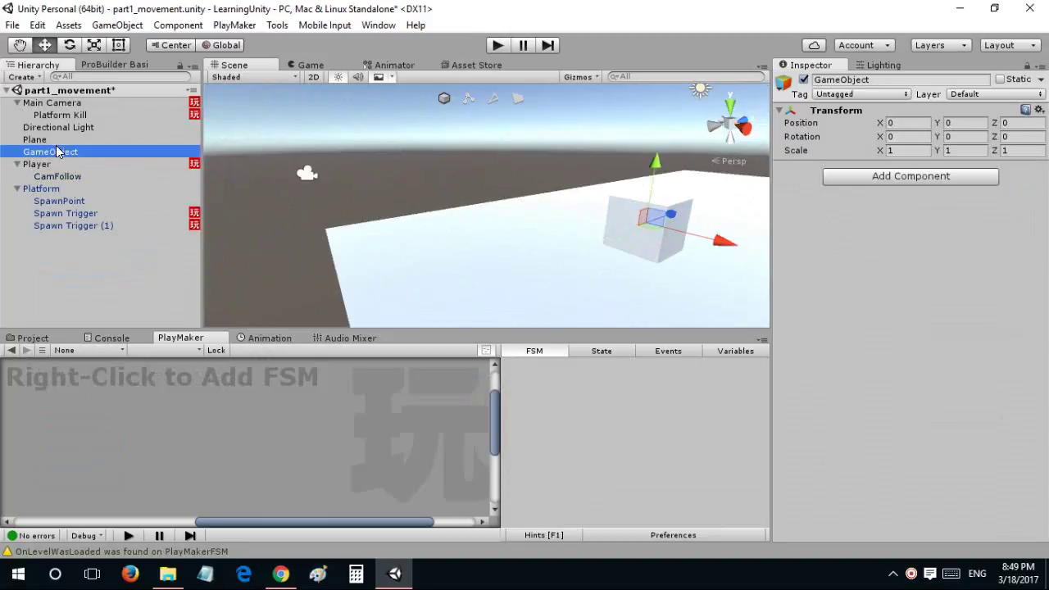
pyautogui.press('F2')
pyautogui.write('Play')
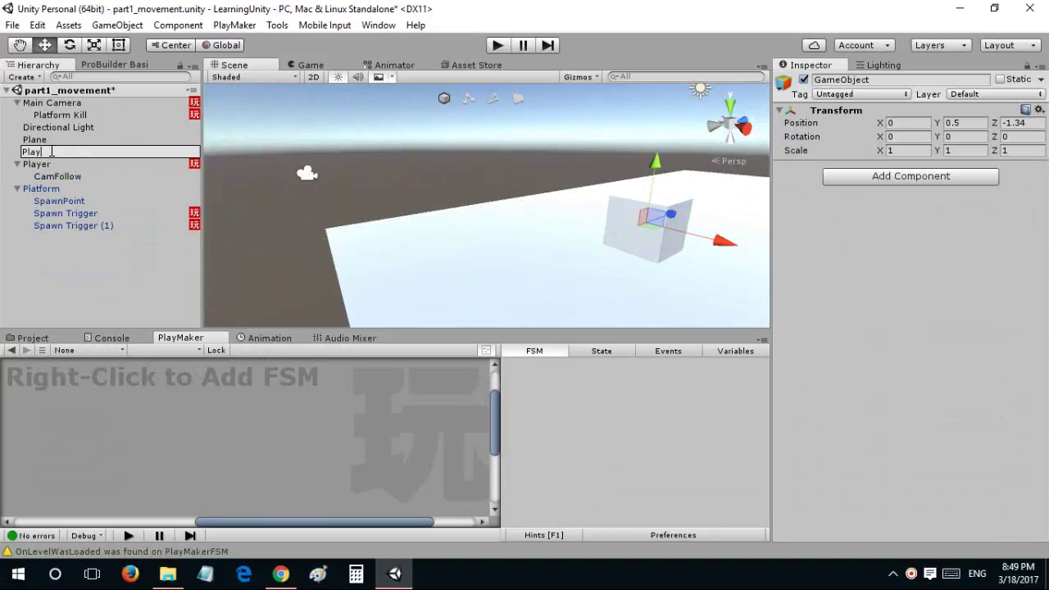
pyautogui.write('er_Main')
pyautogui.press('Return')
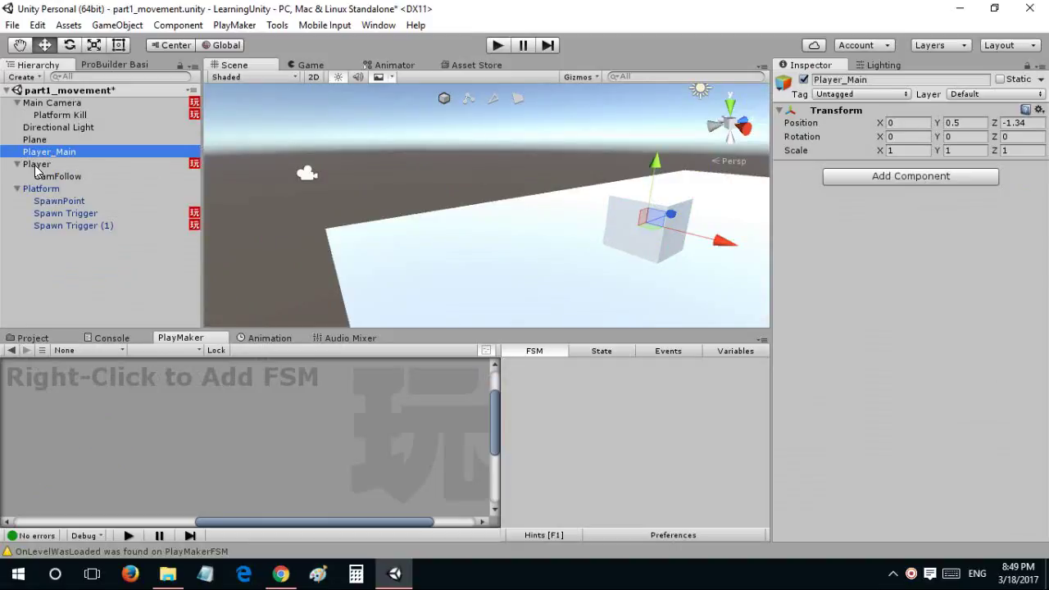
# Parent Player under Player_Main and move CamFollow directly under Player_Main
pyautogui.click(36, 167)
pyautogui.moveTo(36, 168); pyautogui.dragTo(41, 154)
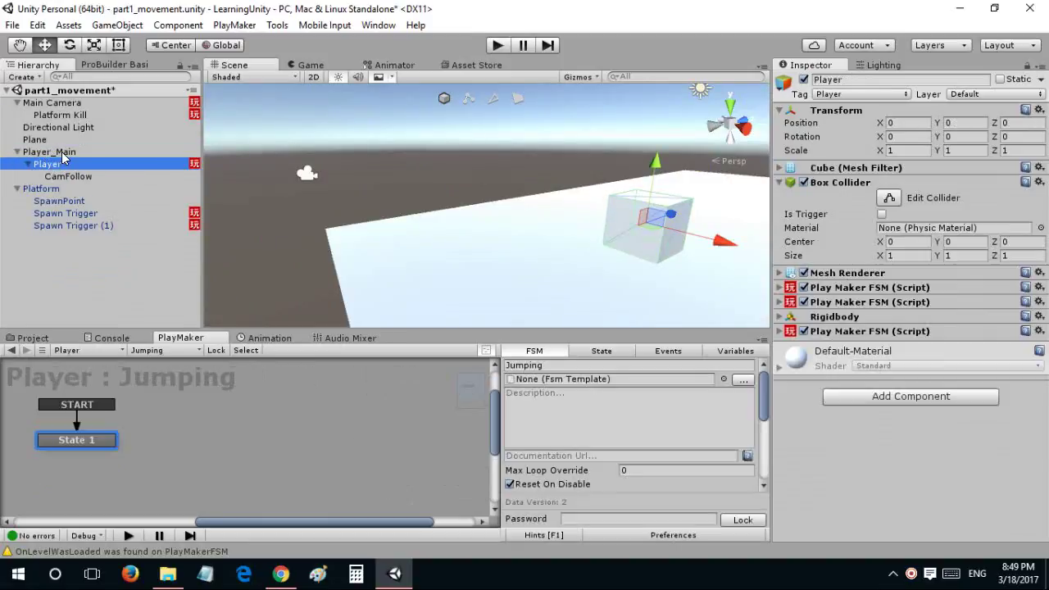
pyautogui.click(50, 156)
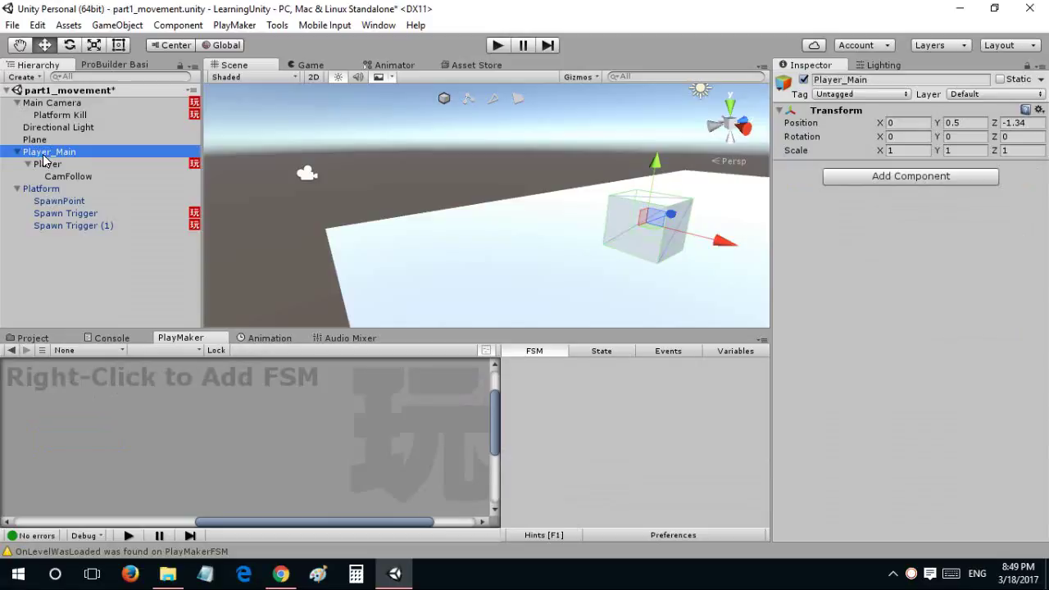
pyautogui.click(48, 165)
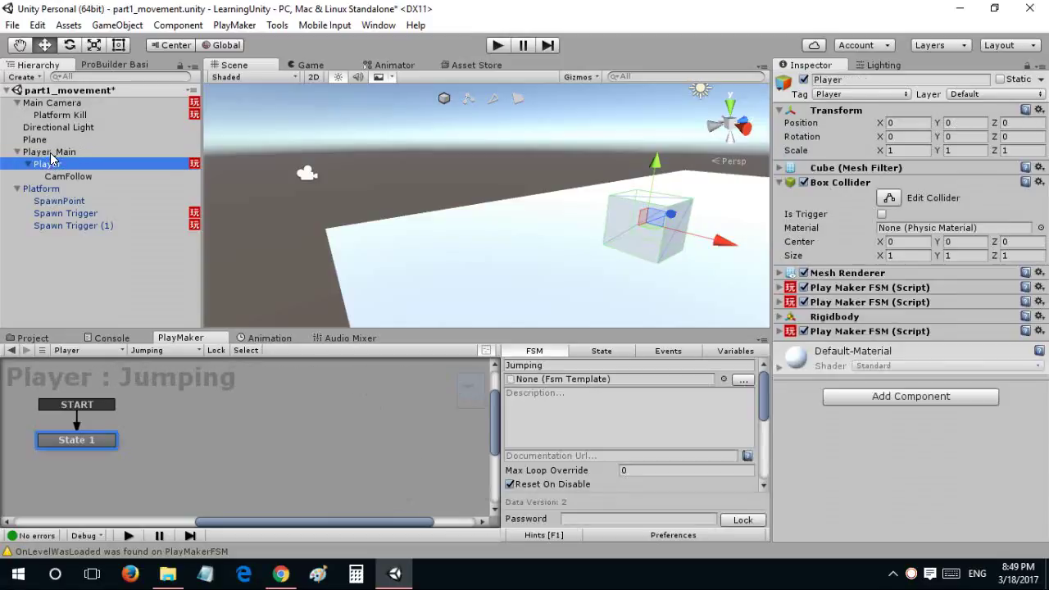
pyautogui.click(51, 154)
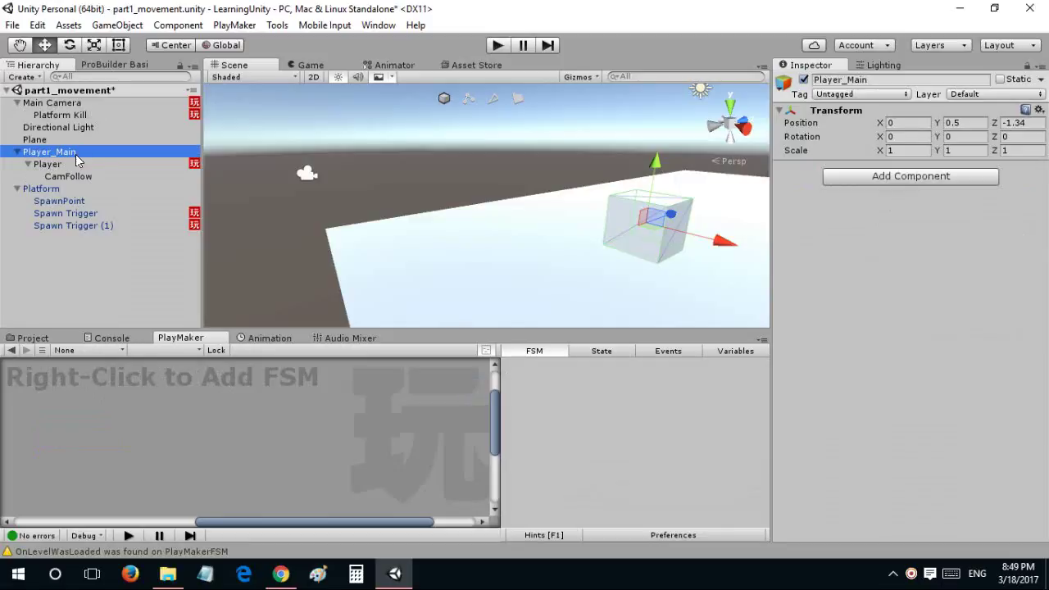
pyautogui.moveTo(77, 178); pyautogui.dragTo(99, 156)
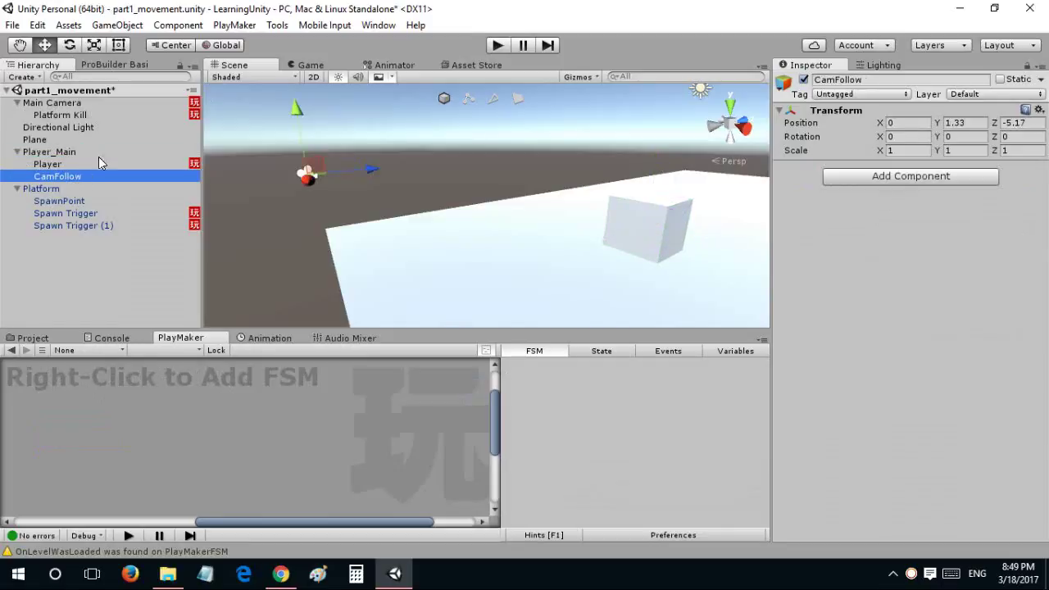
pyautogui.keyDown('alt'); pyautogui.moveTo(336, 162); pyautogui.dragTo(244, 178); pyautogui.keyUp('alt')
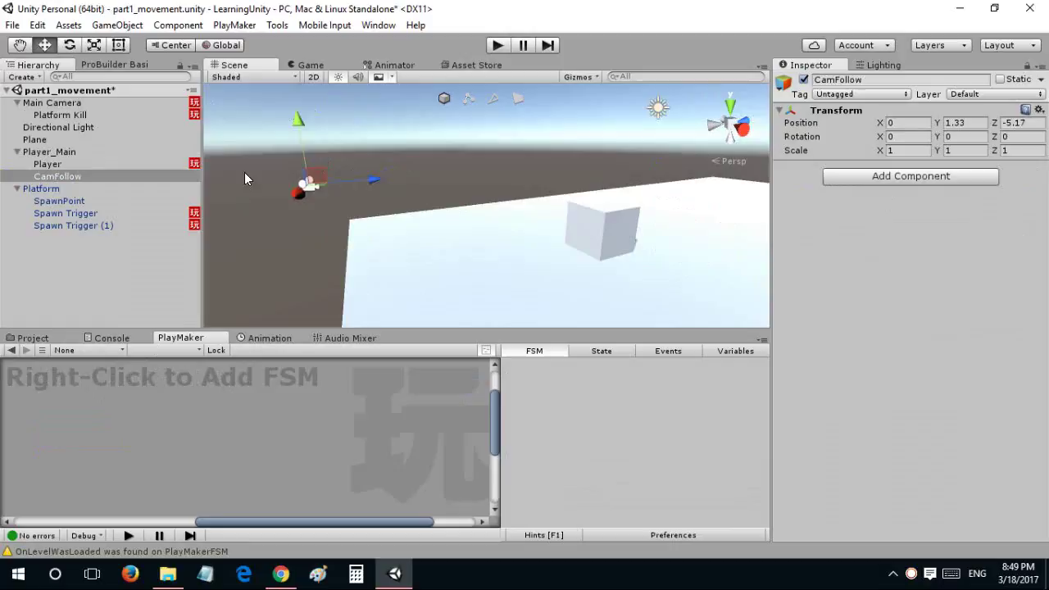
# Run a short play test of the cube on the platform, stop it, and select Player
pyautogui.click(496, 45)
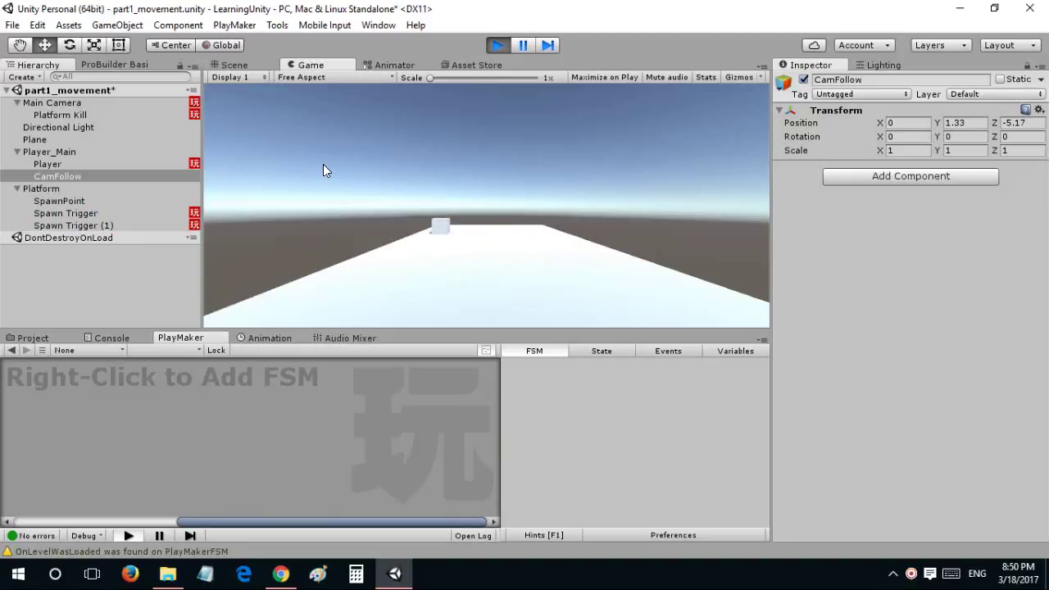
pyautogui.click(499, 48)
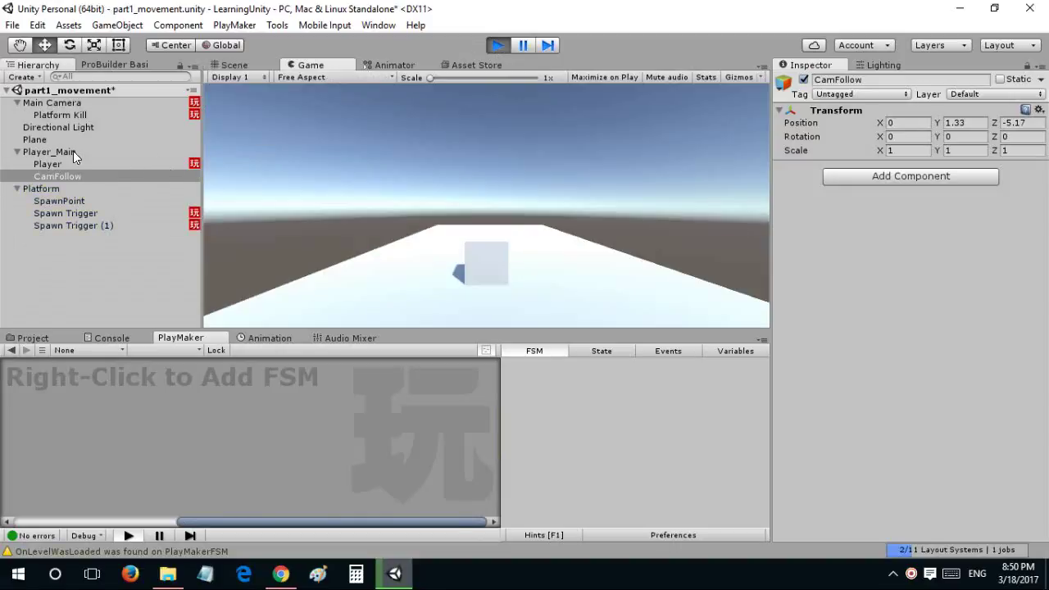
pyautogui.click(498, 44)
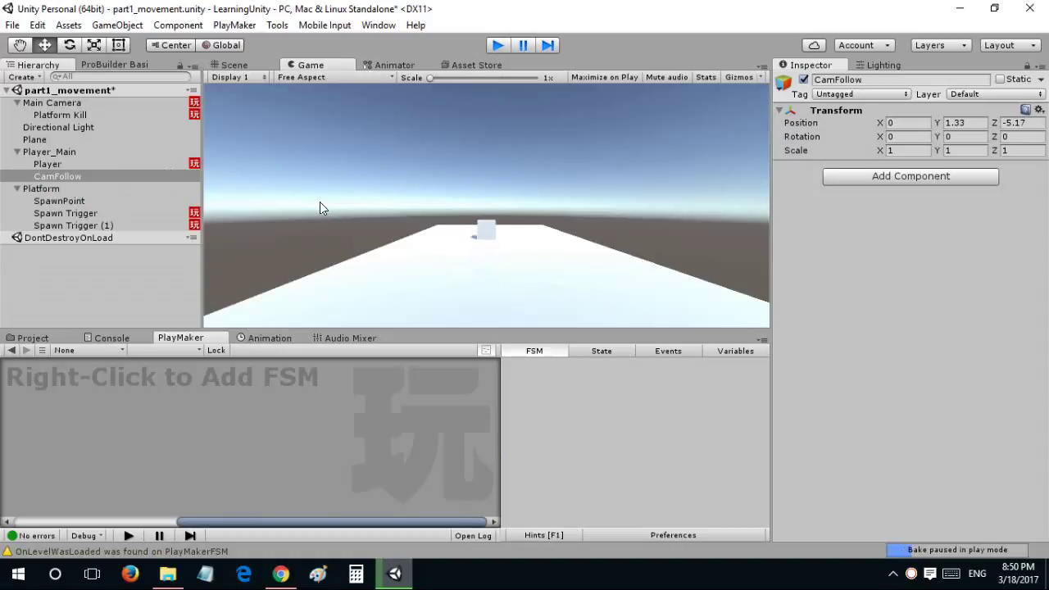
pyautogui.click(158, 164)
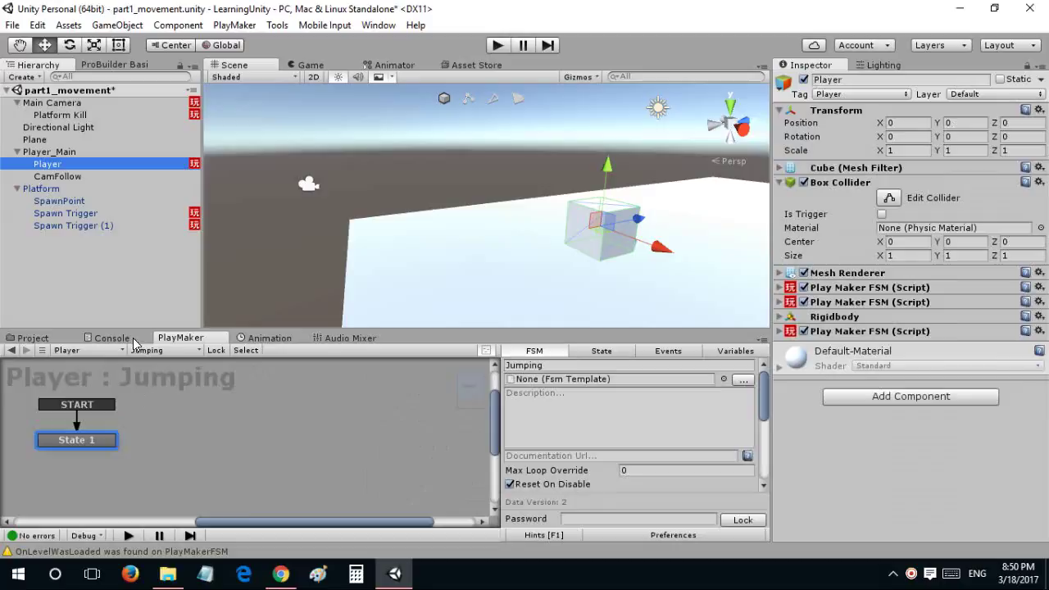
# Copy the Player's Go Forward FSM and paste it onto Player_Main
pyautogui.click(205, 365)
pyautogui.click(204, 359)
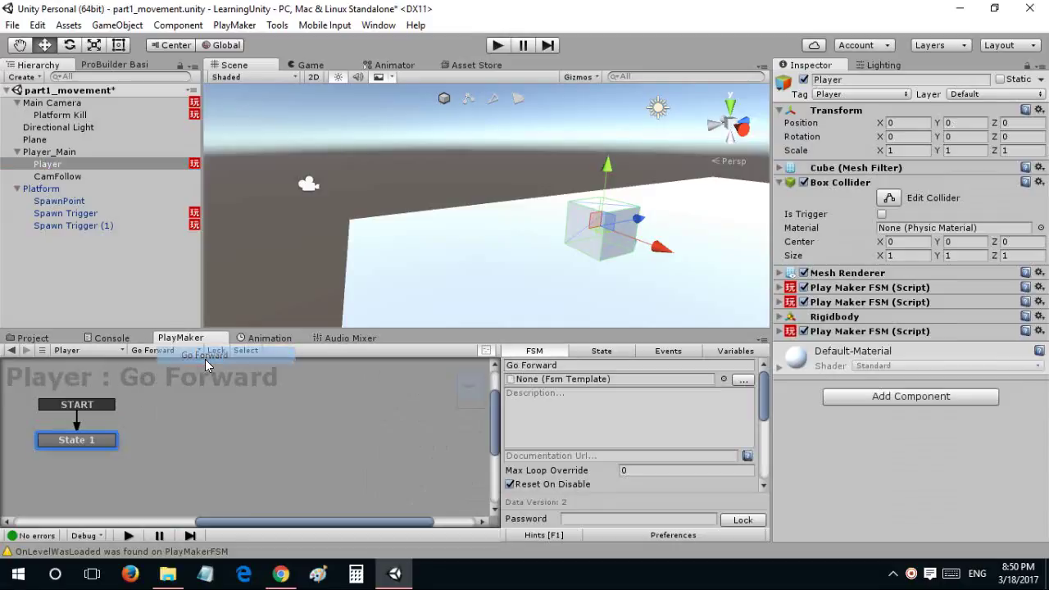
pyautogui.click(602, 352)
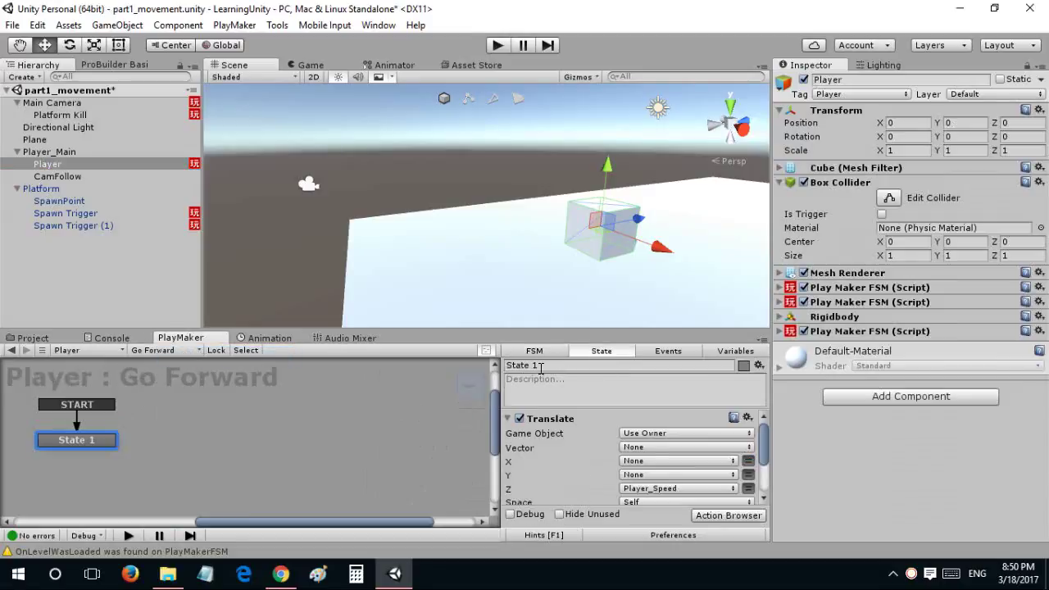
pyautogui.click(563, 421)
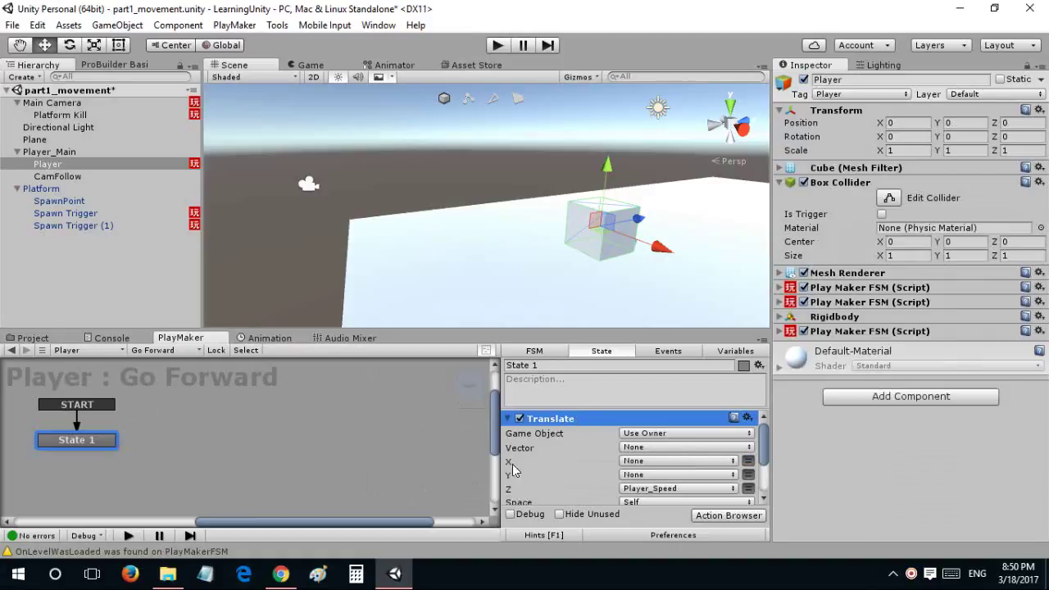
pyautogui.rightClick(538, 420)
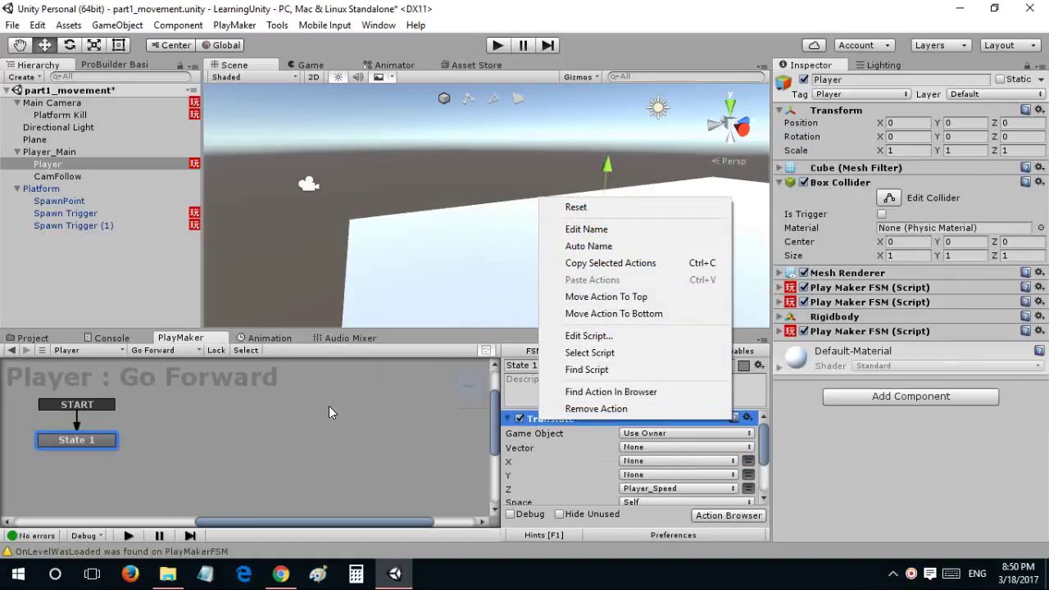
pyautogui.click(328, 407)
pyautogui.rightClick(243, 406)
pyautogui.click(270, 301)
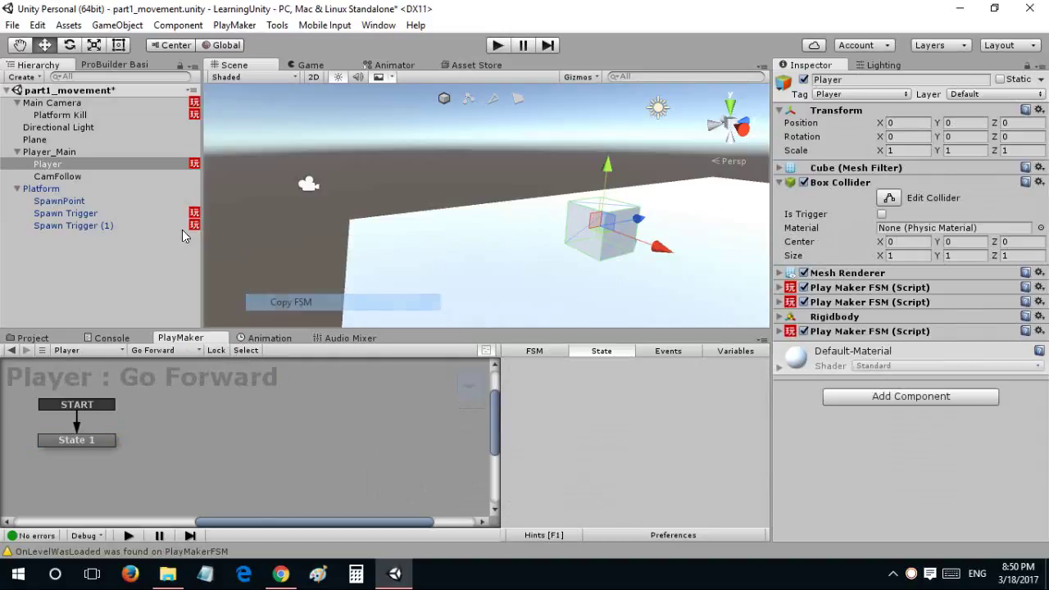
pyautogui.click(98, 152)
pyautogui.rightClick(141, 380)
pyautogui.click(205, 413)
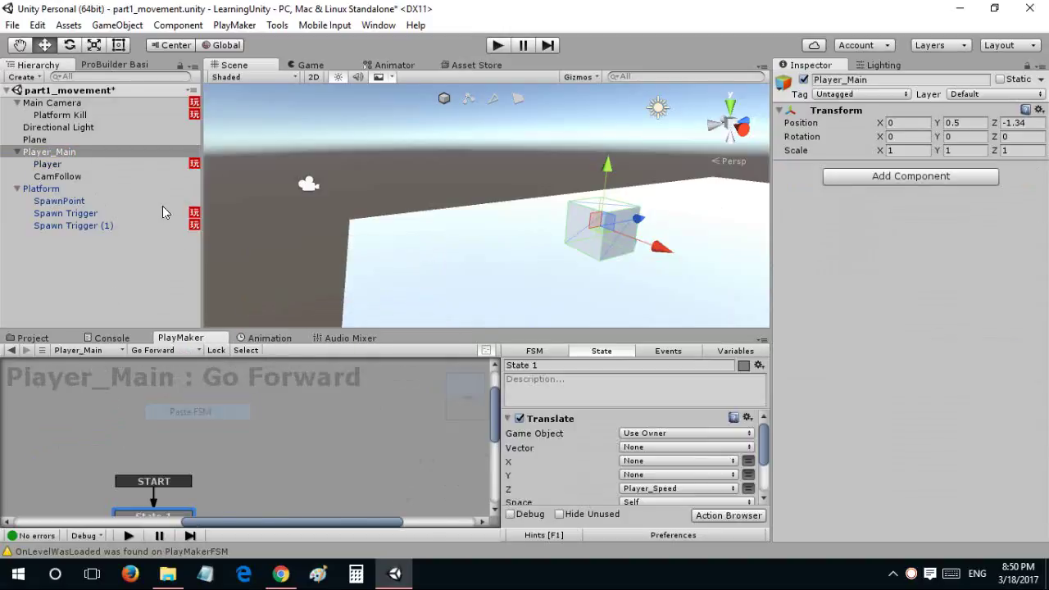
# Disable the Go Forward FSM on Player, save the scene, and start a play test
pyautogui.click(98, 176)
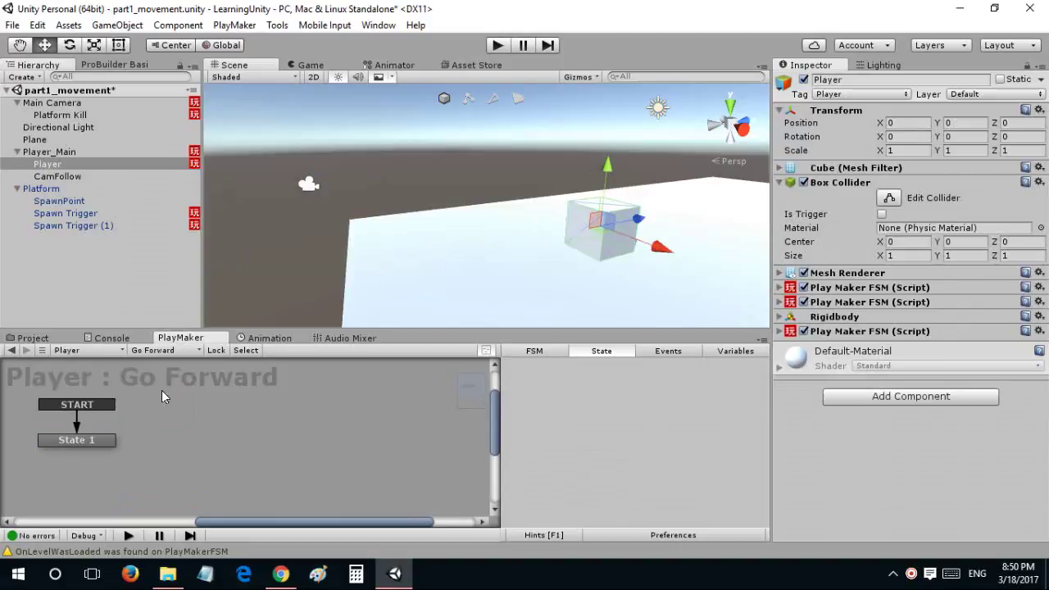
pyautogui.click(782, 288)
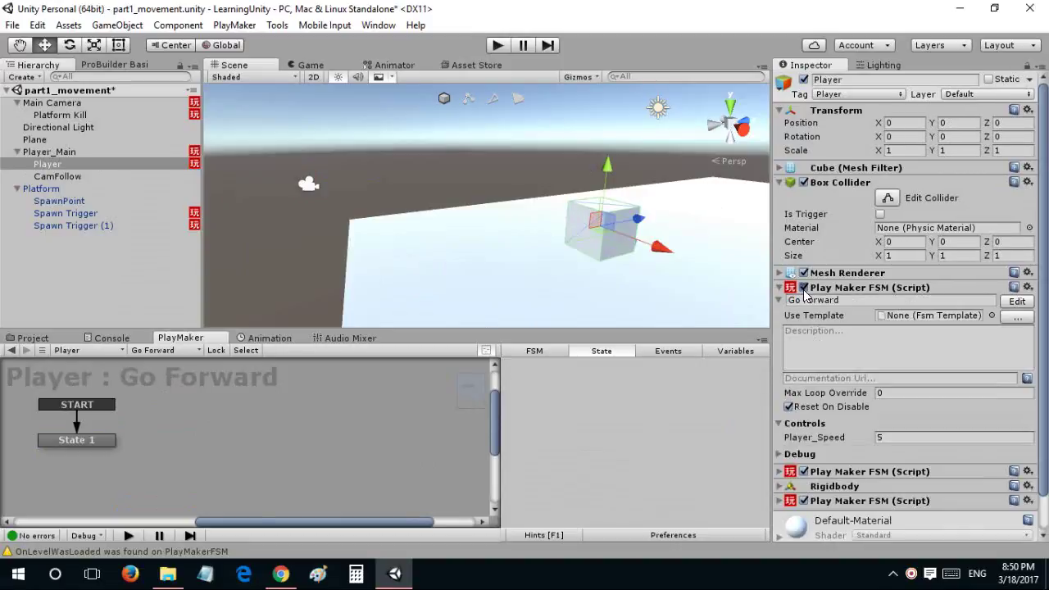
pyautogui.click(803, 288)
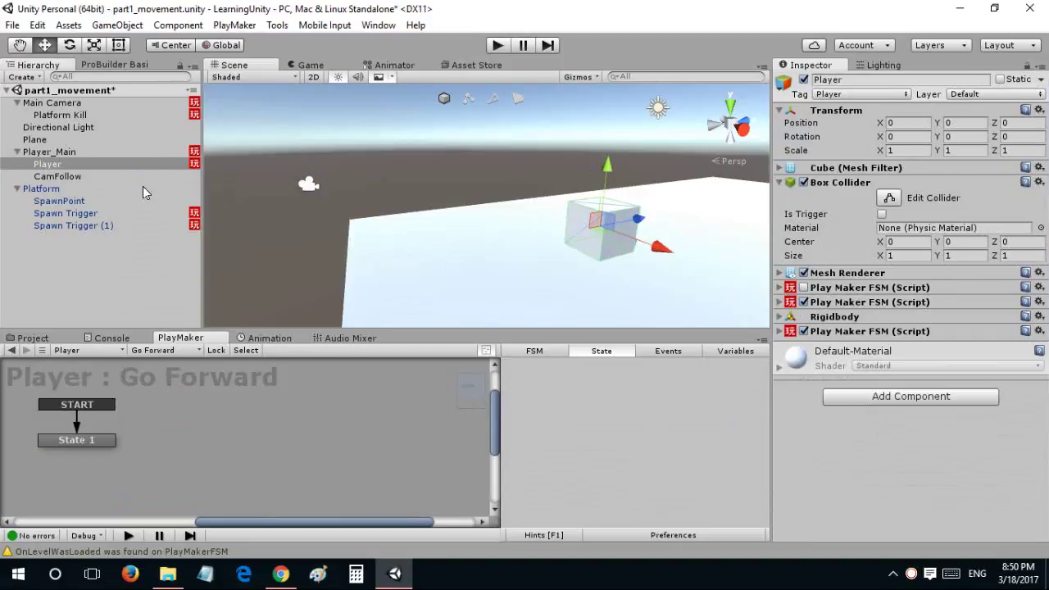
pyautogui.hotkey('ctrl', 's')
pyautogui.click(498, 45)
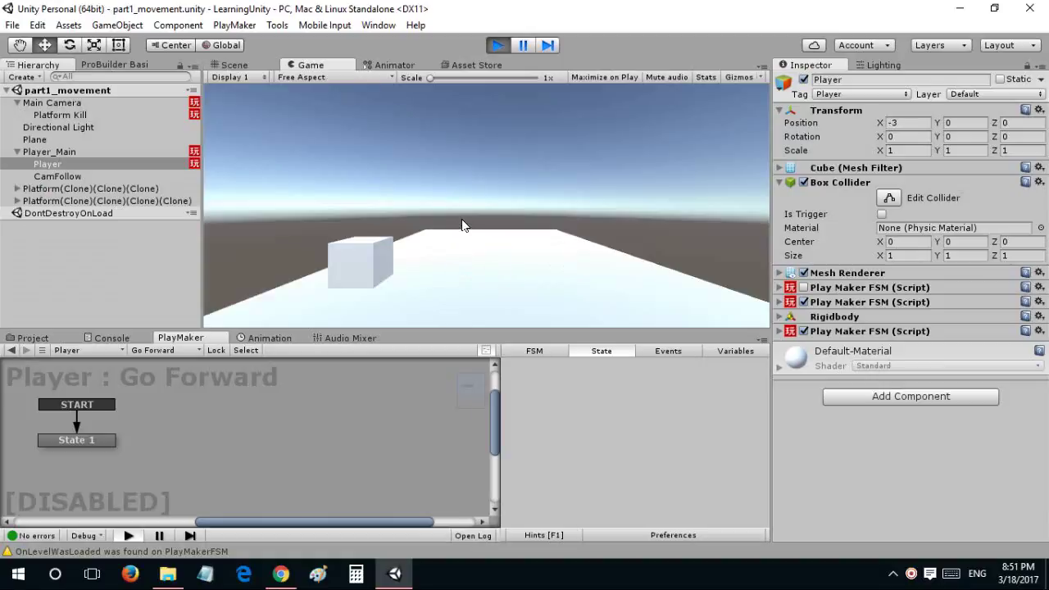
pyautogui.click(497, 45)
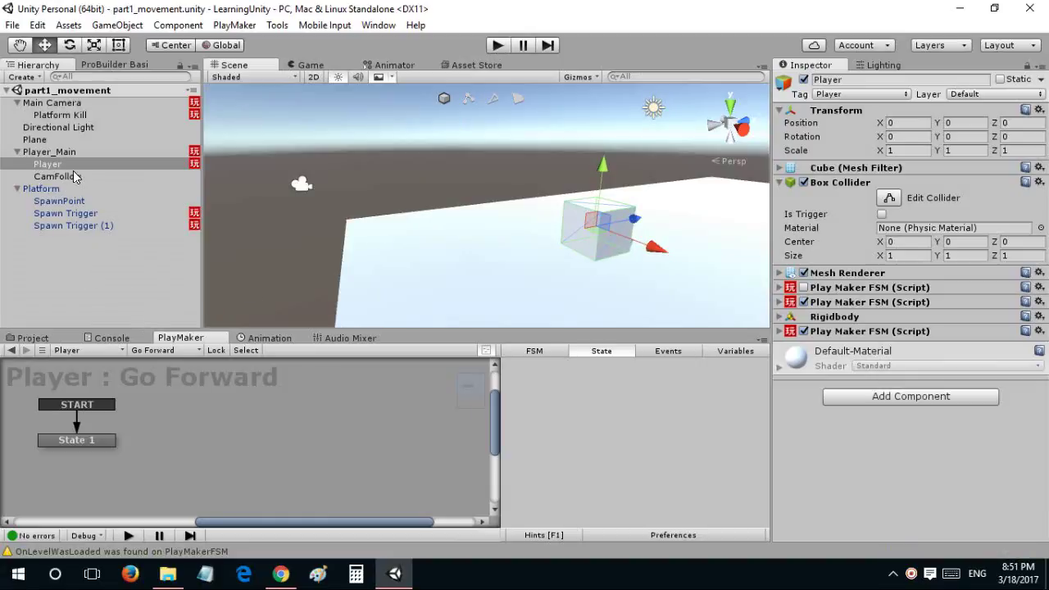
# Remove the disabled Go Forward FSM from Player and show its Jumping FSM
pyautogui.click(164, 350)
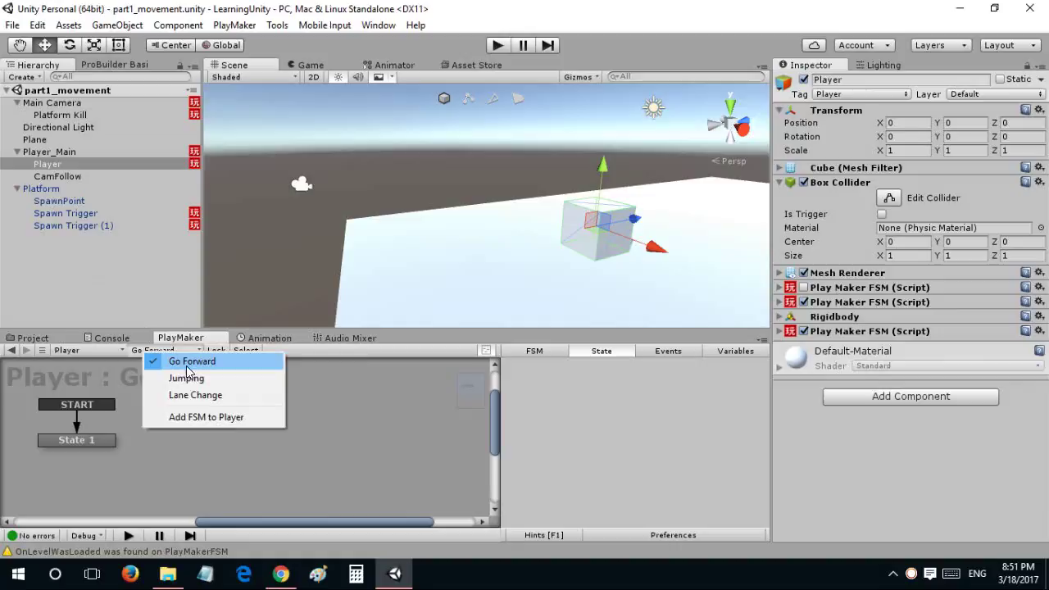
pyautogui.rightClick(874, 287)
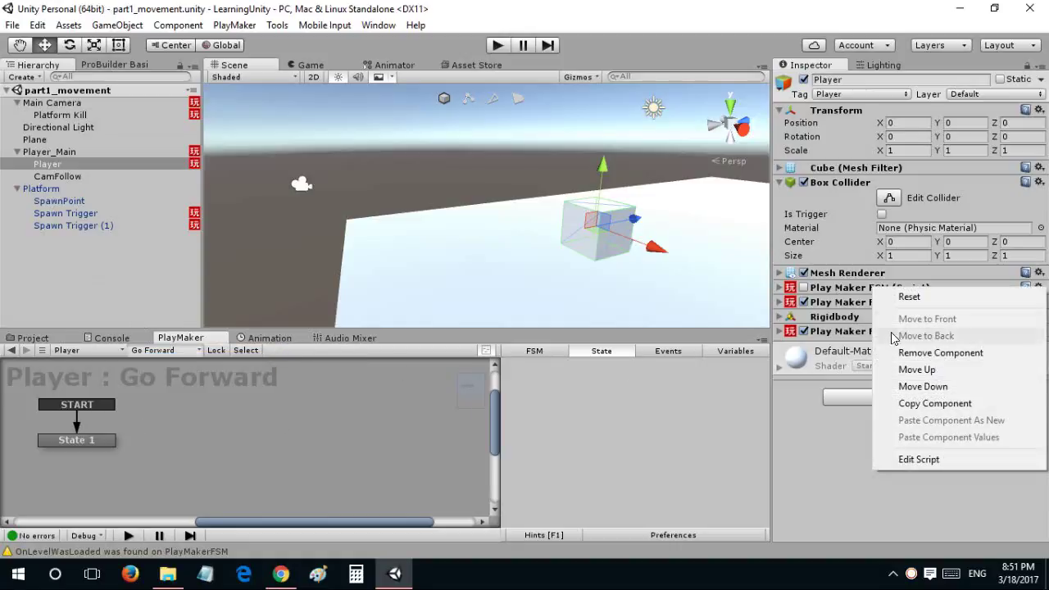
pyautogui.click(926, 352)
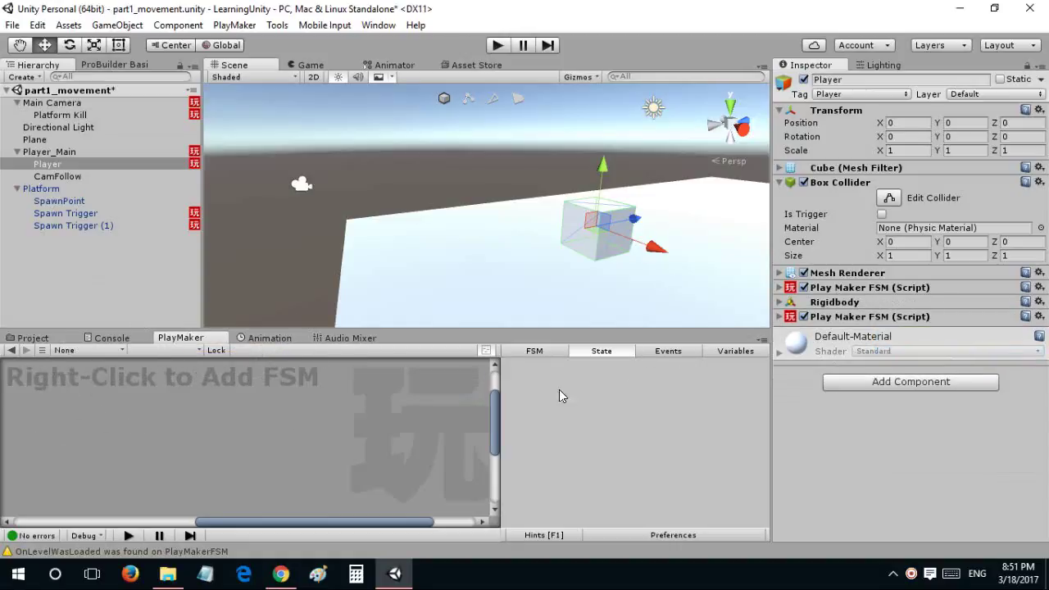
pyautogui.click(66, 166)
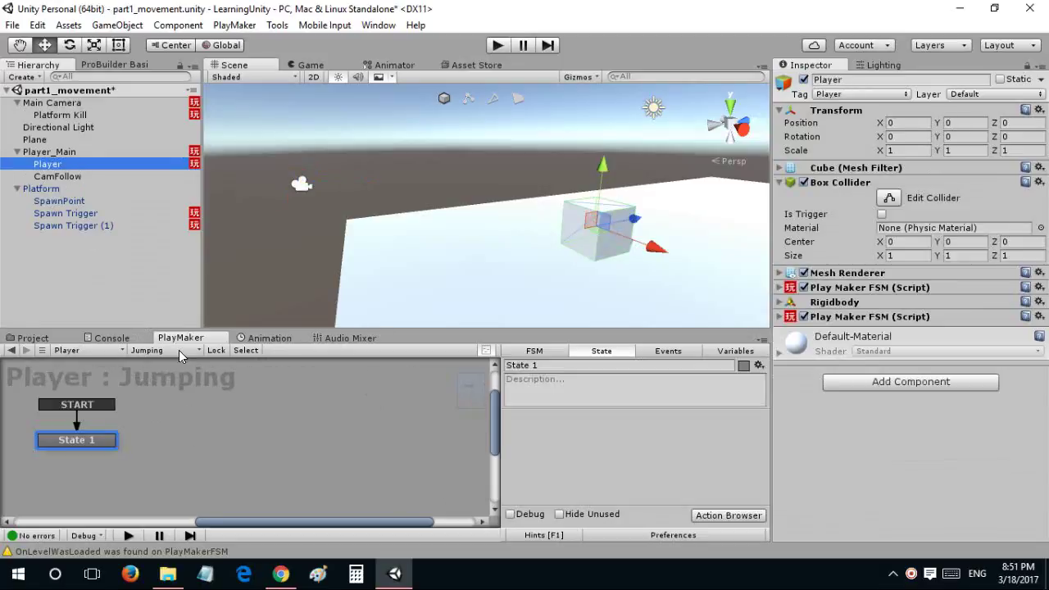
pyautogui.click(178, 350)
pyautogui.click(167, 440)
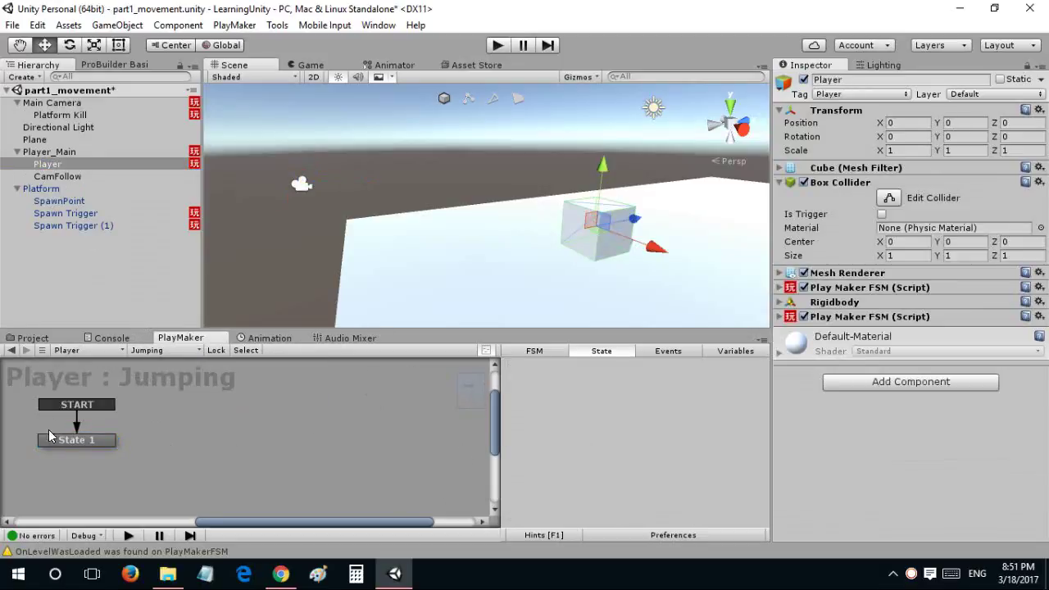
# Give State 1 a Get Key Down action for Space and link FINISHED to a new State 2
pyautogui.click(59, 443)
pyautogui.doubleClick(535, 436)
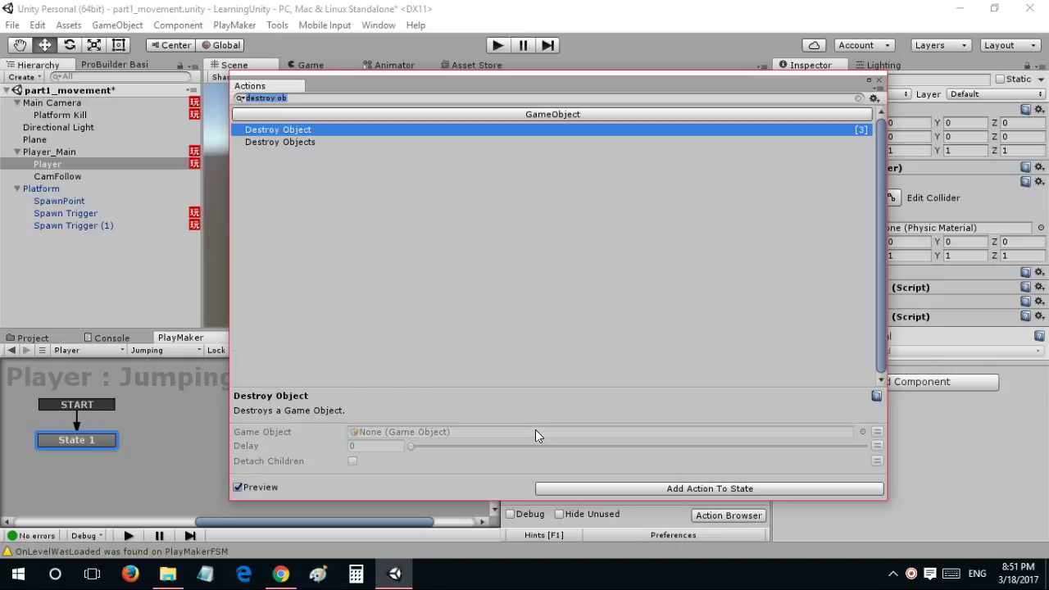
pyautogui.write('get key down')
pyautogui.press('Return')
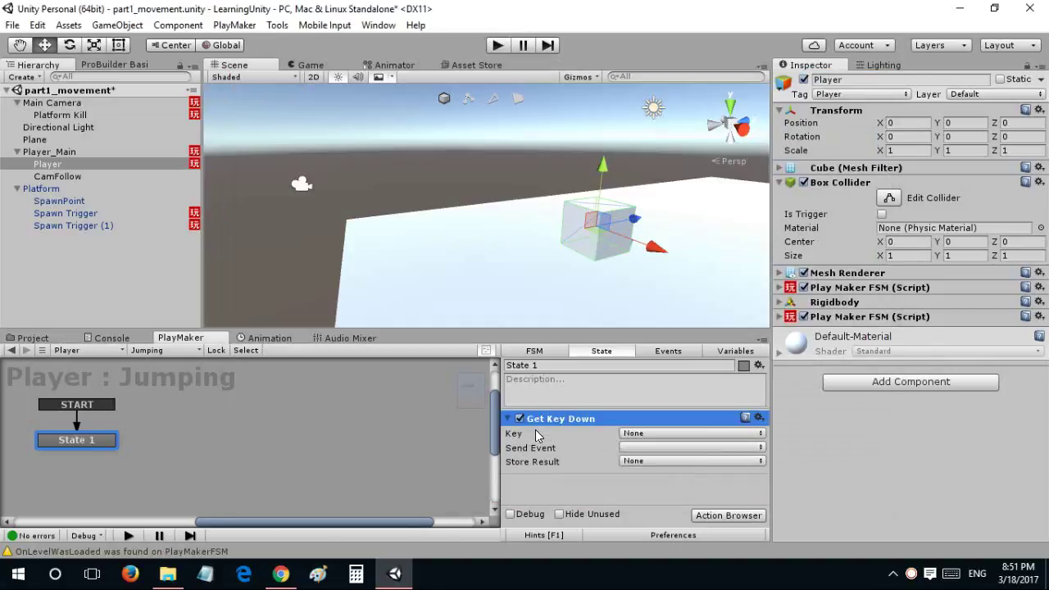
pyautogui.click(637, 433)
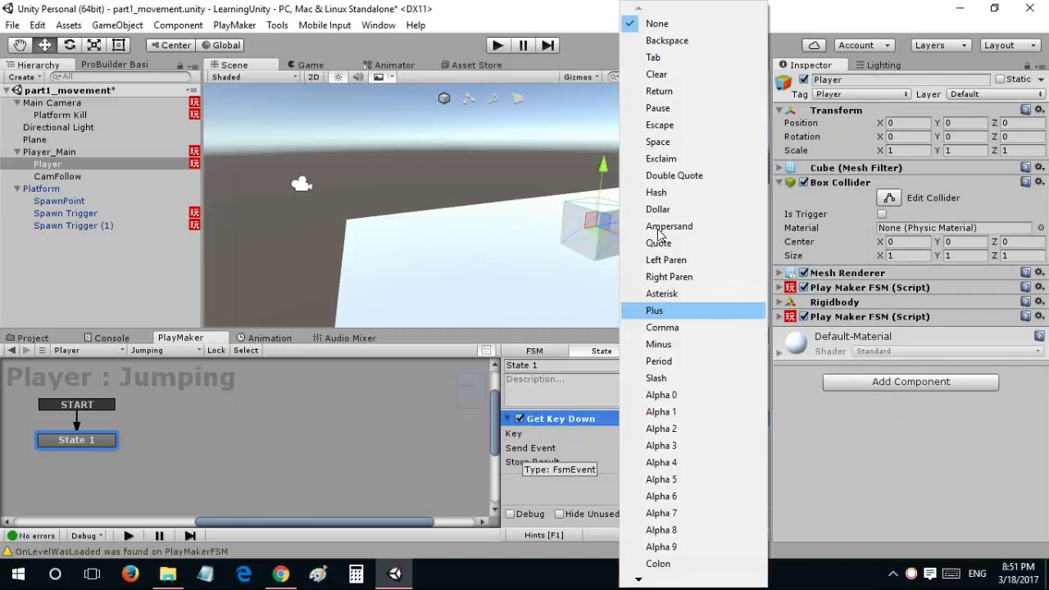
pyautogui.click(661, 143)
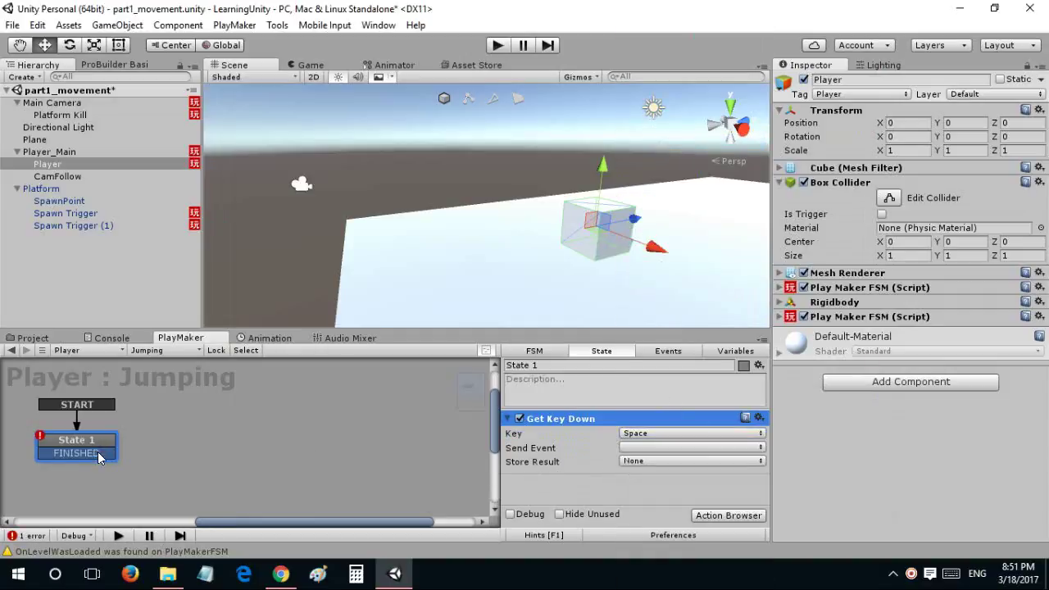
pyautogui.moveTo(97, 451); pyautogui.dragTo(242, 434)
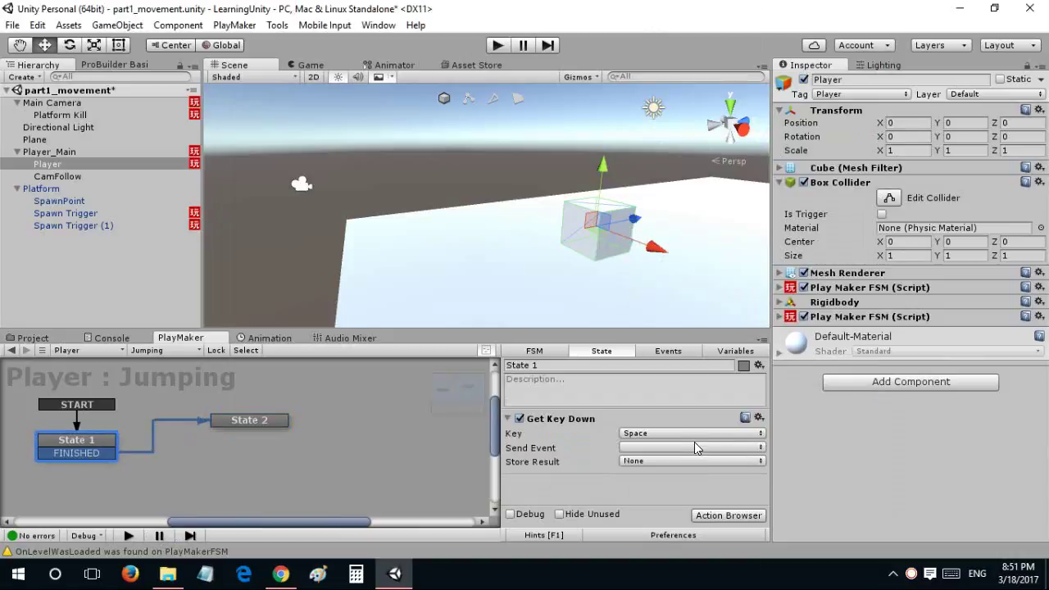
# Make State 1's Get Key Down send FINISHED and add an Add Force action to State 2
pyautogui.click(694, 442)
pyautogui.click(700, 363)
pyautogui.click(225, 420)
pyautogui.click(727, 515)
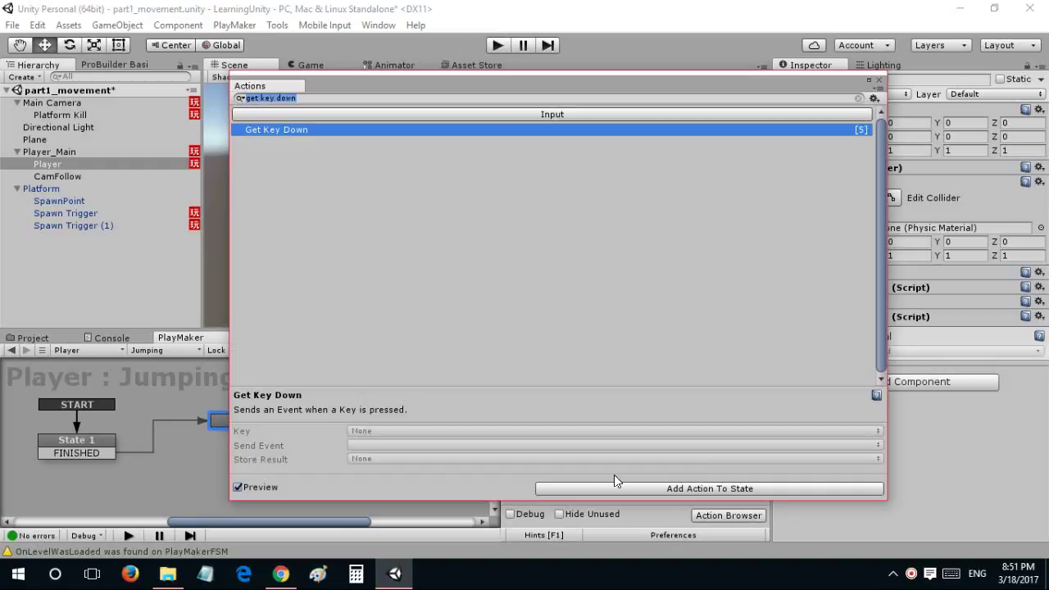
pyautogui.write('add for')
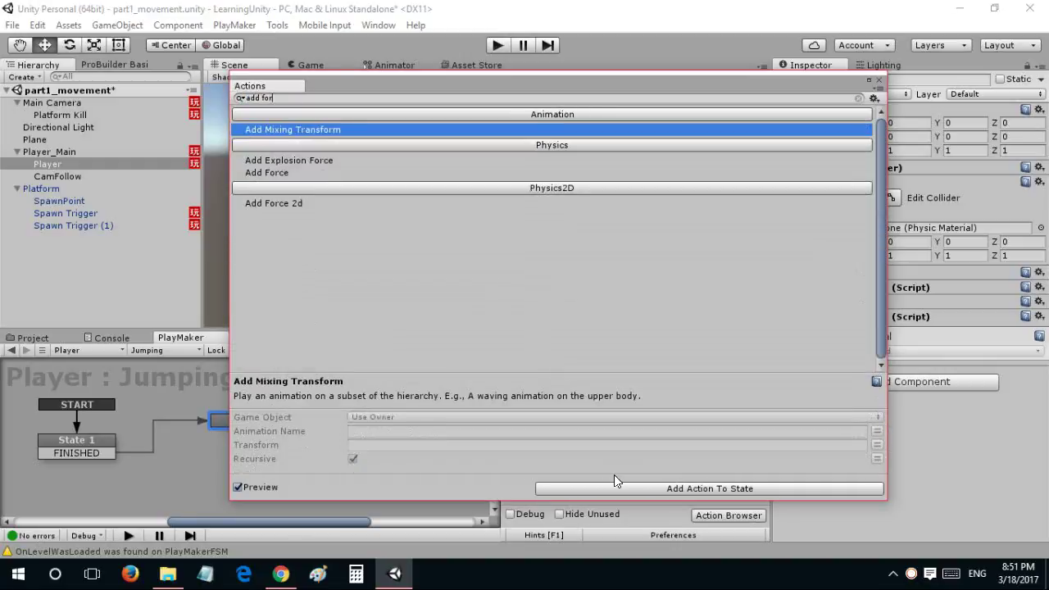
pyautogui.write('ce')
pyautogui.press('Down')
pyautogui.press('Return')
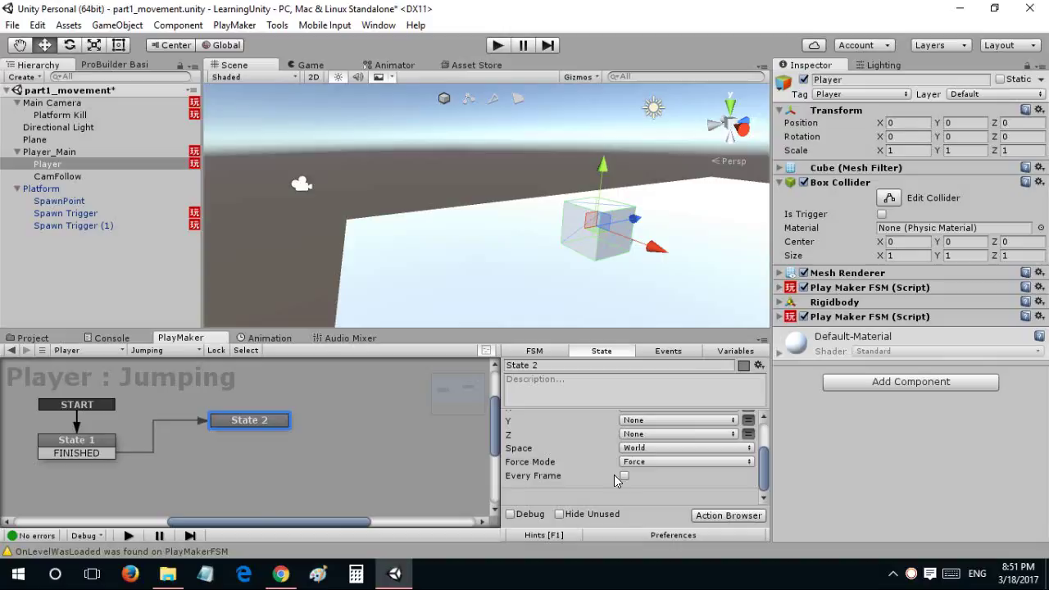
# Set the Add Force Y value to 200 with Space set to Self
pyautogui.click(747, 419)
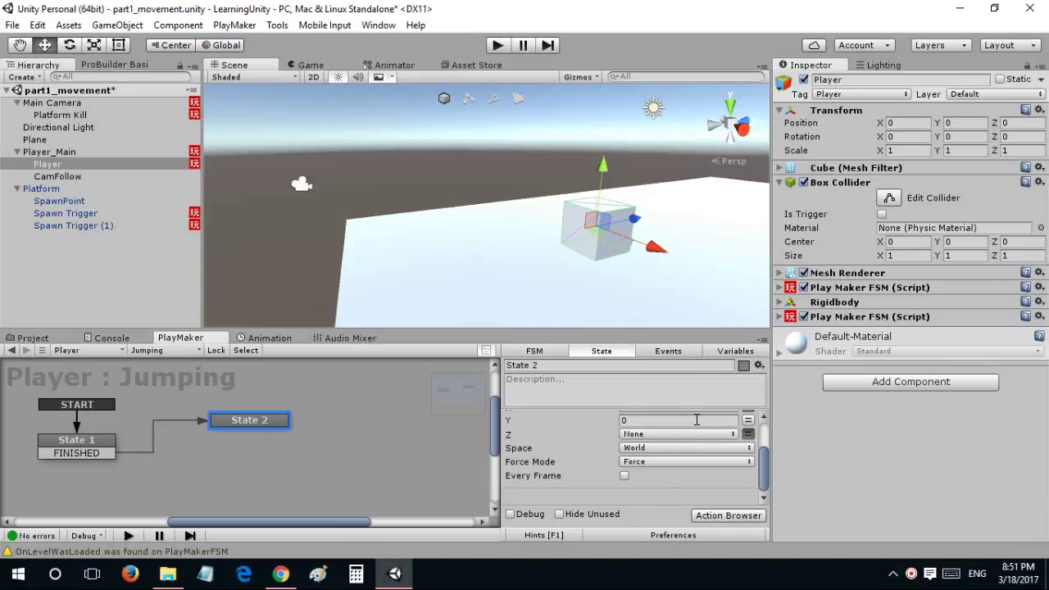
pyautogui.click(696, 420)
pyautogui.click(695, 419)
pyautogui.press('BackSpace')
pyautogui.write('200')
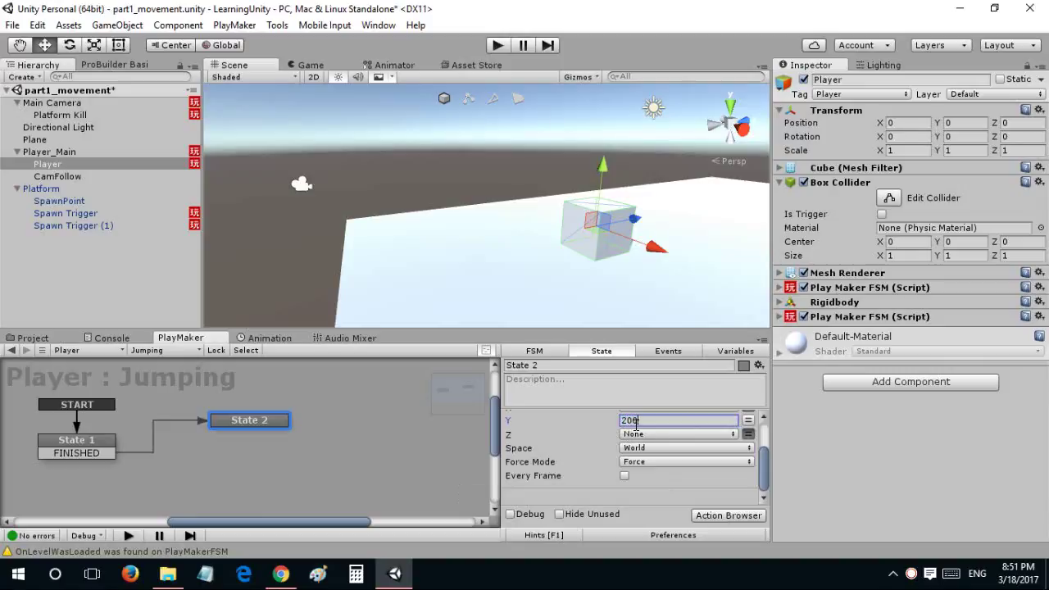
pyautogui.click(635, 448)
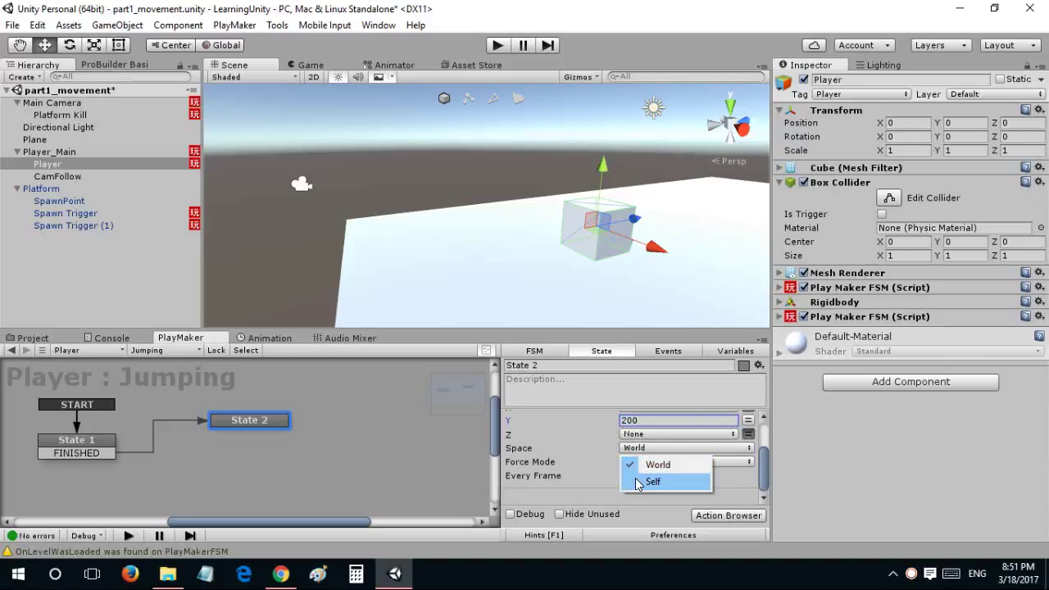
pyautogui.click(633, 481)
pyautogui.scroll(5, 538, 452)
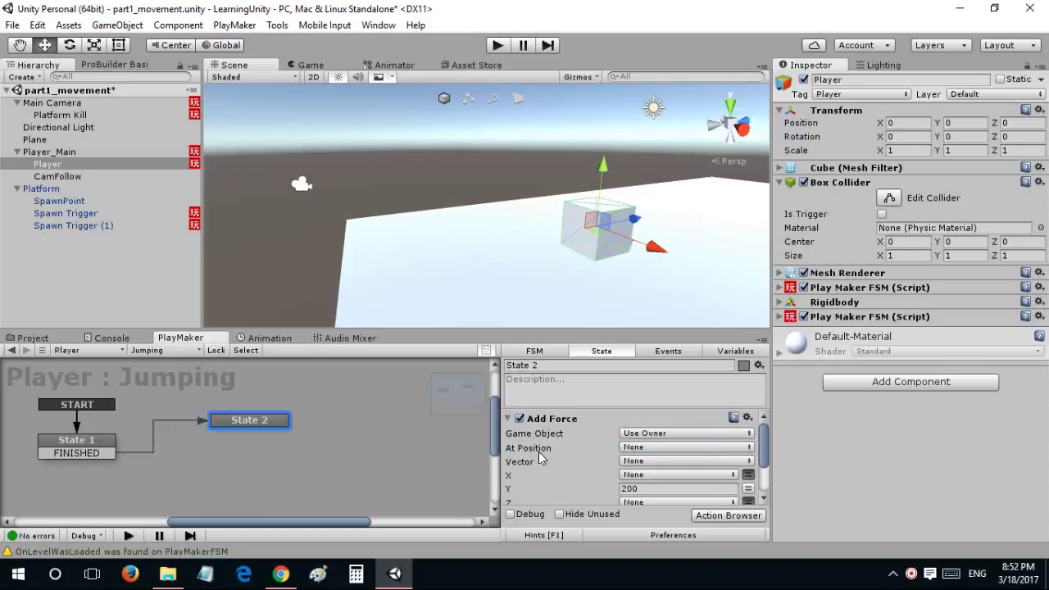
pyautogui.click(509, 415)
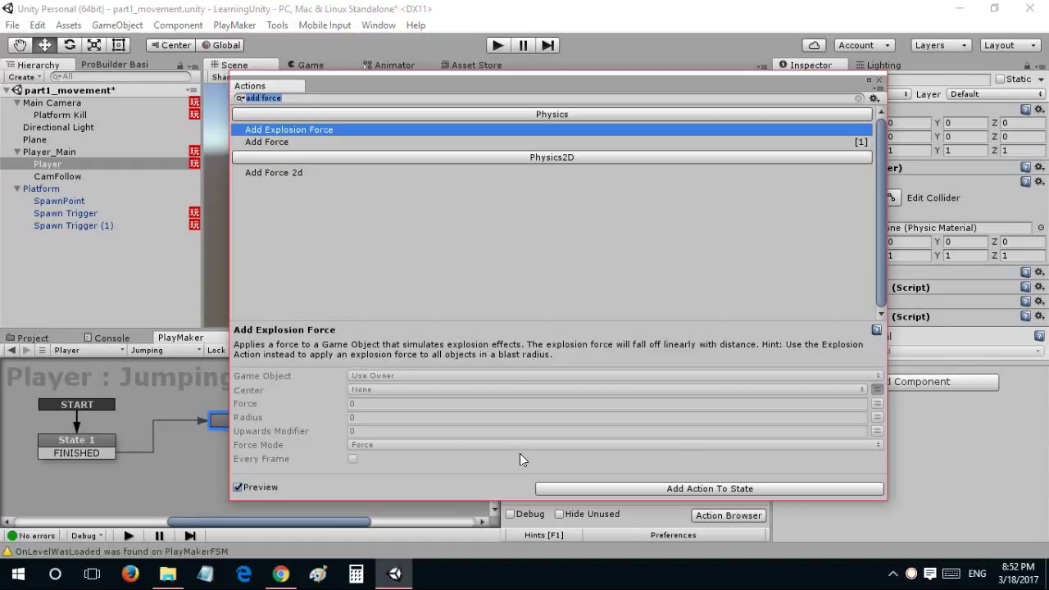
pyautogui.press('Escape')
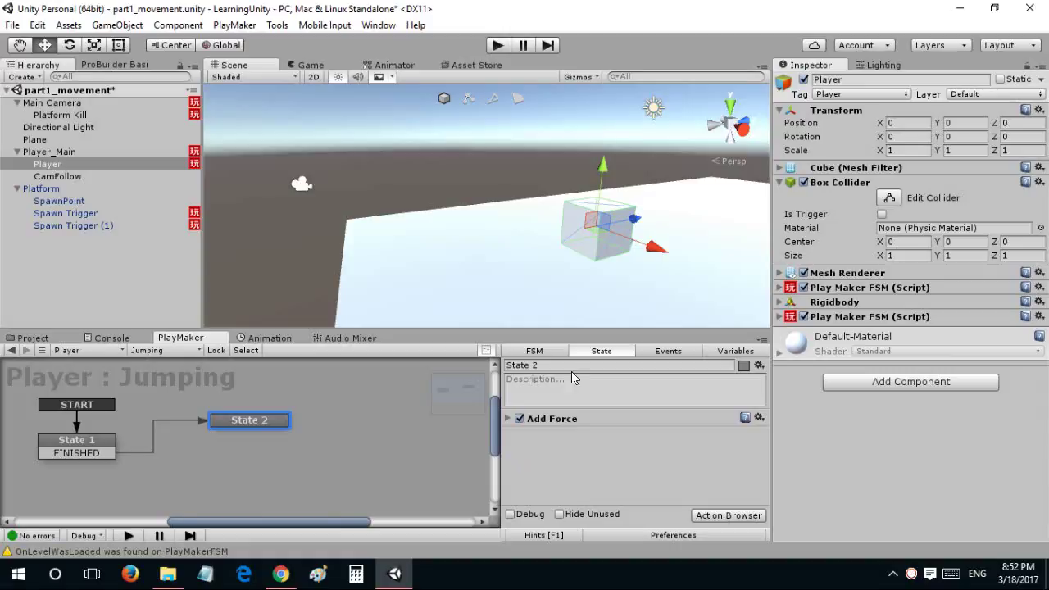
# Add a Collision Event to State 2 with Collide Tag Ground sending FINISHED back to State 1
pyautogui.doubleClick(553, 452)
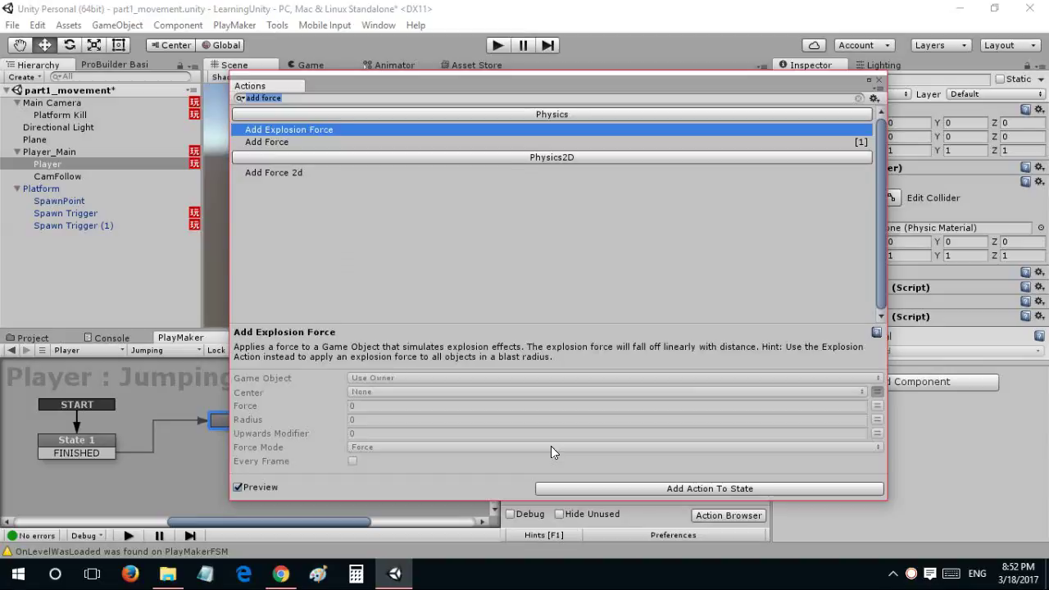
pyautogui.write('collision event')
pyautogui.press('Return')
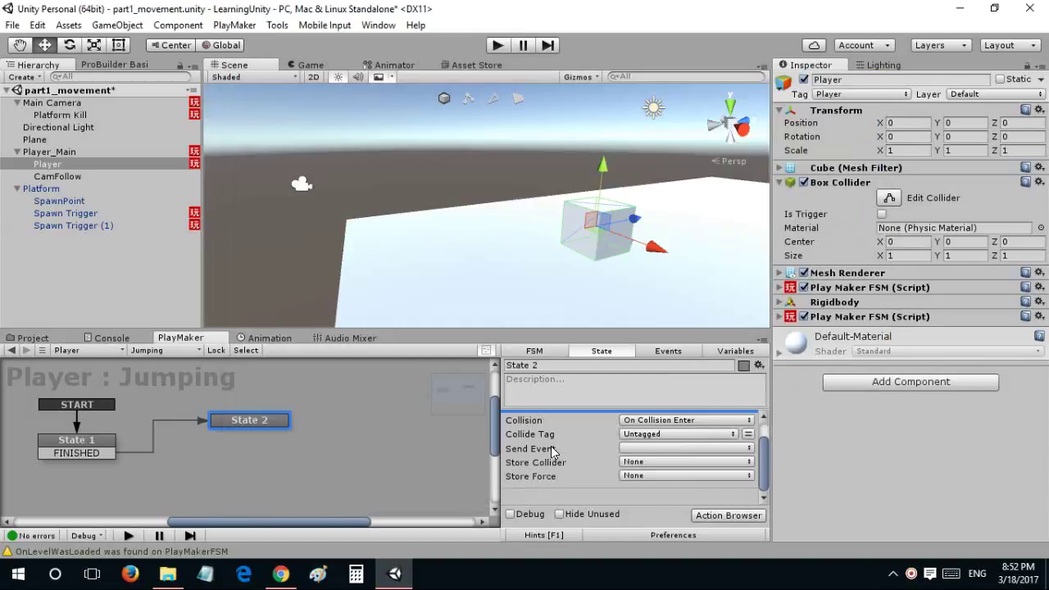
pyautogui.click(650, 431)
pyautogui.click(660, 374)
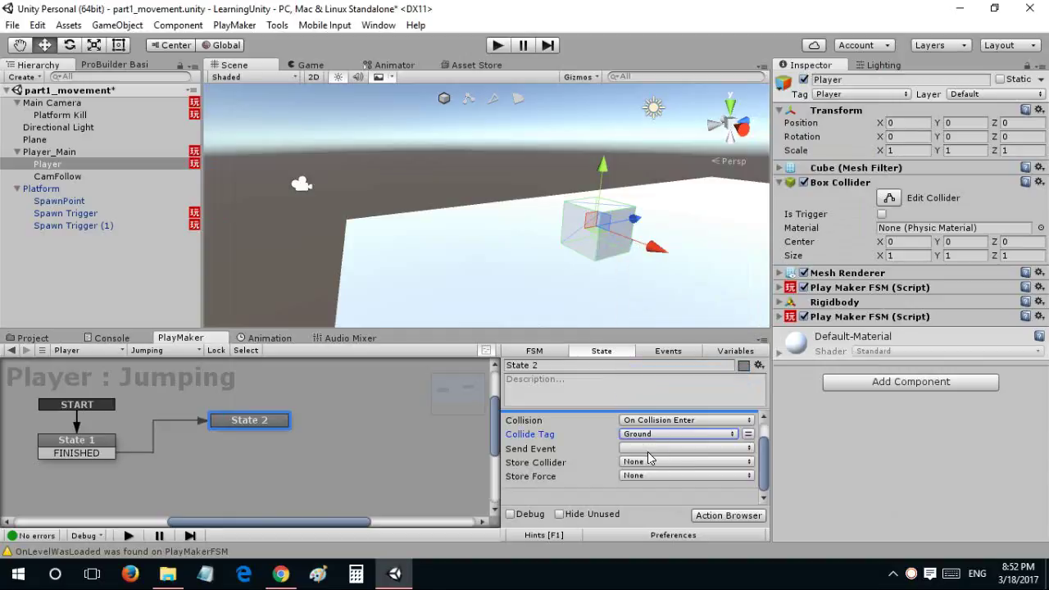
pyautogui.hotkey('ctrl', 't')
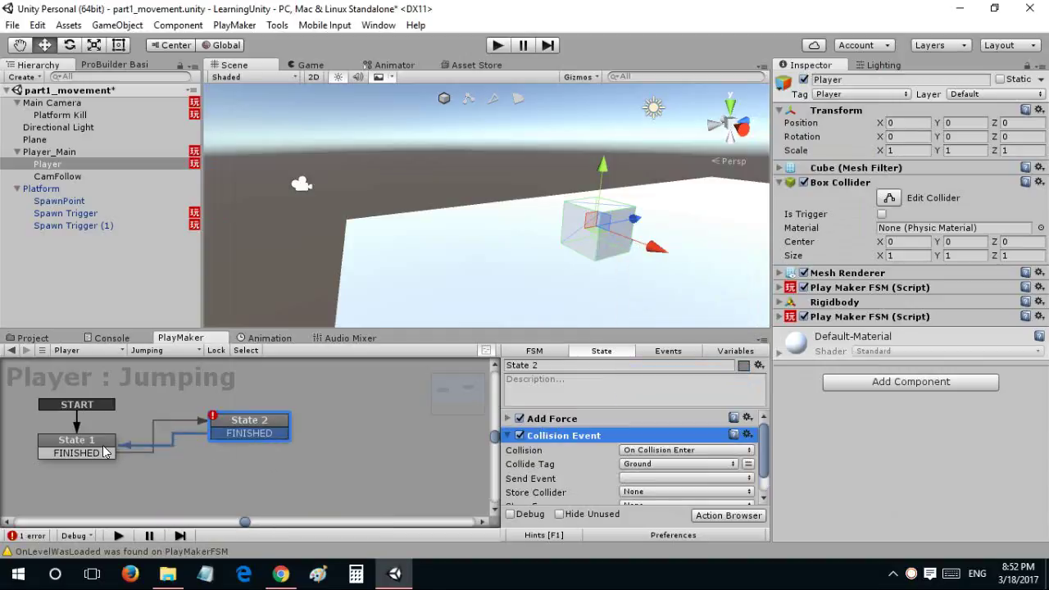
pyautogui.moveTo(254, 433); pyautogui.dragTo(76, 442)
pyautogui.click(627, 479)
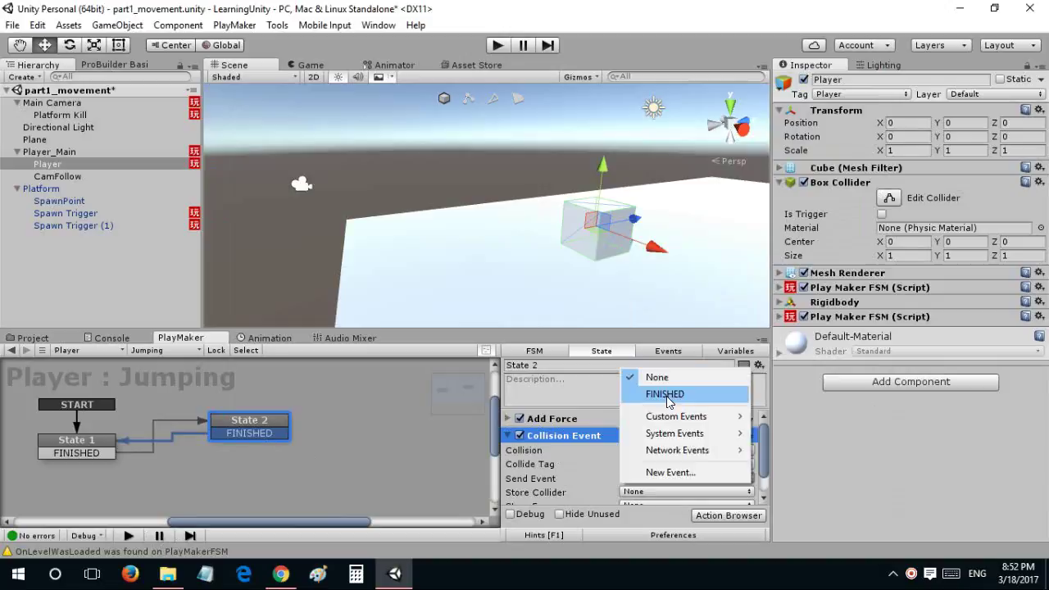
pyautogui.click(665, 395)
pyautogui.click(513, 437)
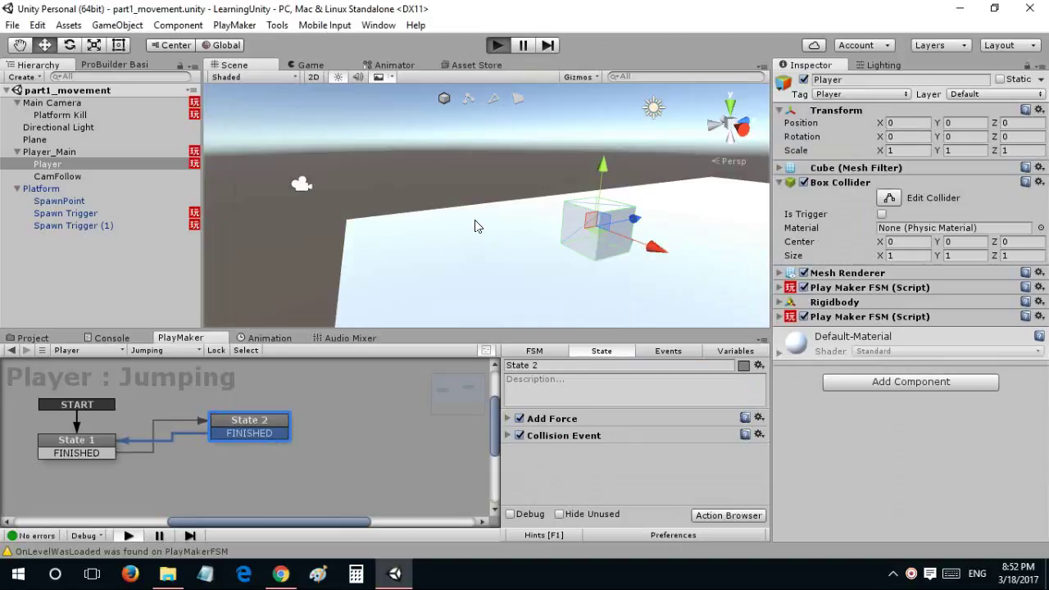
# Run the game and test repeated Space jumps while switching lanes with the arrow keys
pyautogui.hotkey('ctrl', 'p')
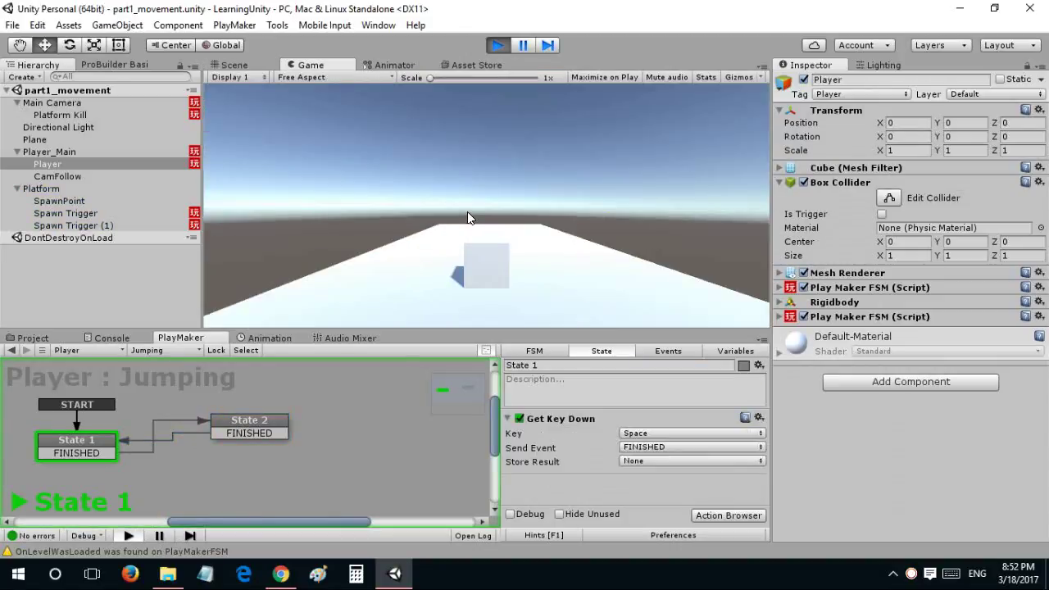
pyautogui.press('Left')
pyautogui.press('Right')
pyautogui.press('space')
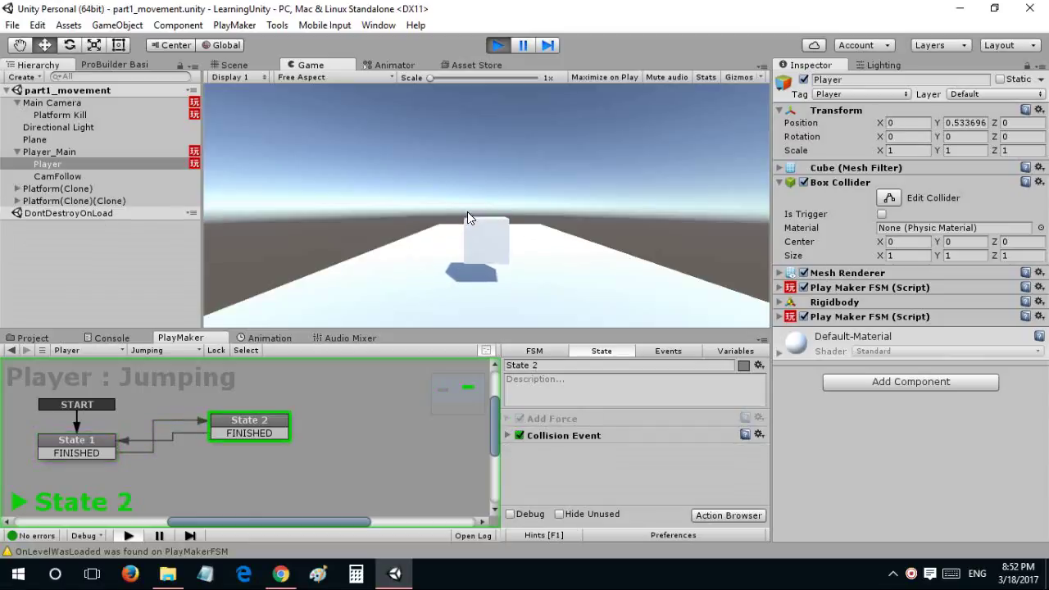
pyautogui.press('space')
pyautogui.press('space')
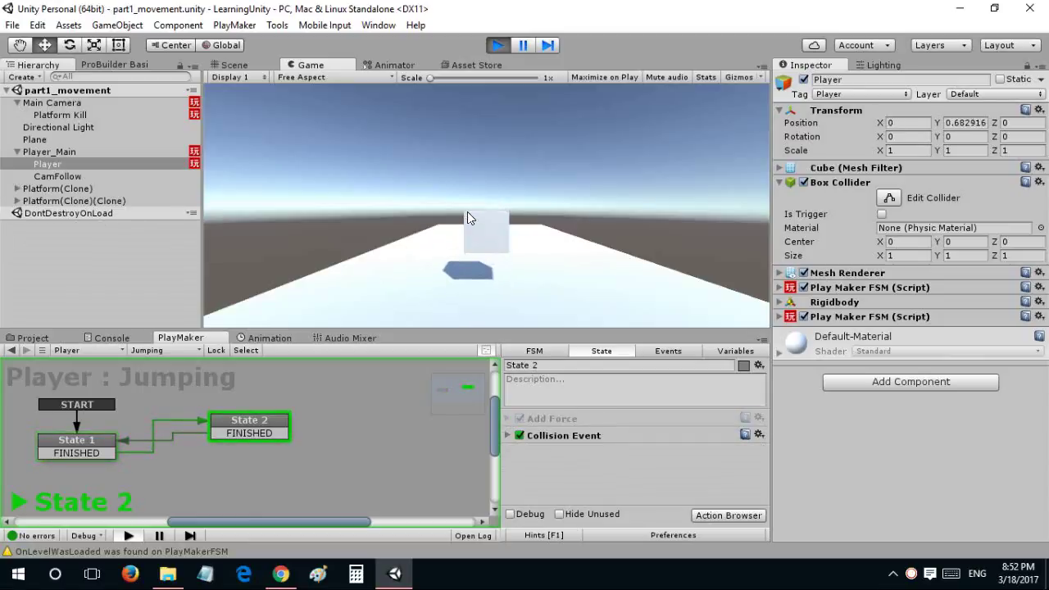
pyautogui.press('space')
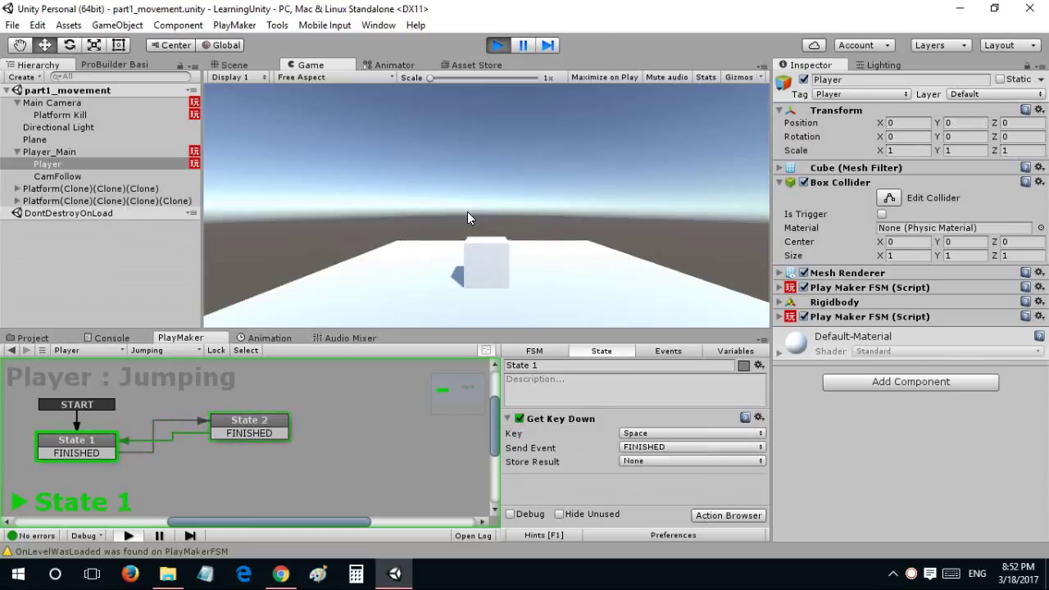
pyautogui.press('space')
pyautogui.press('space')
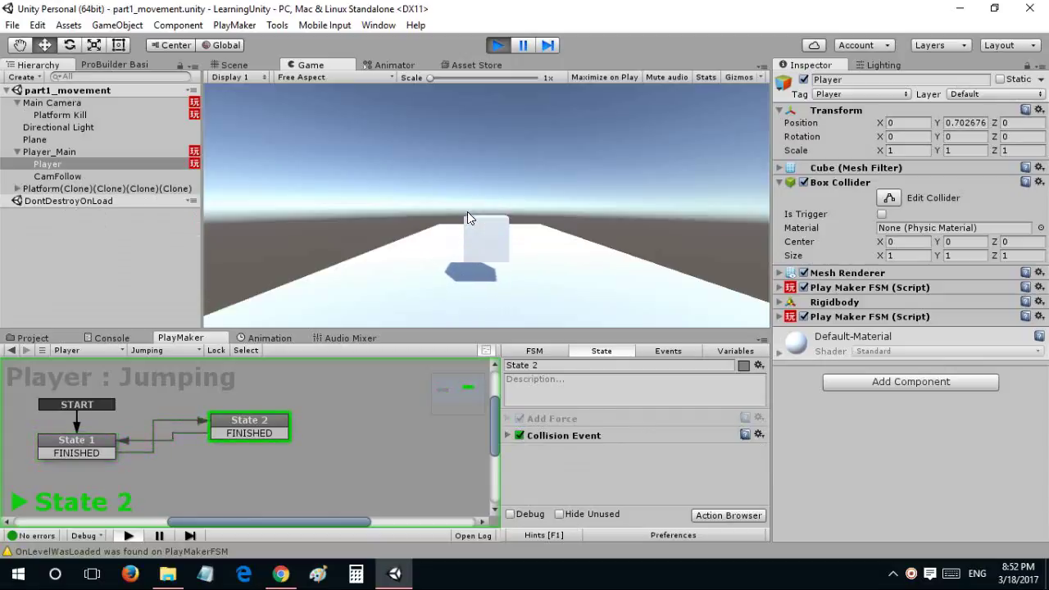
pyautogui.press('space')
pyautogui.press('Left')
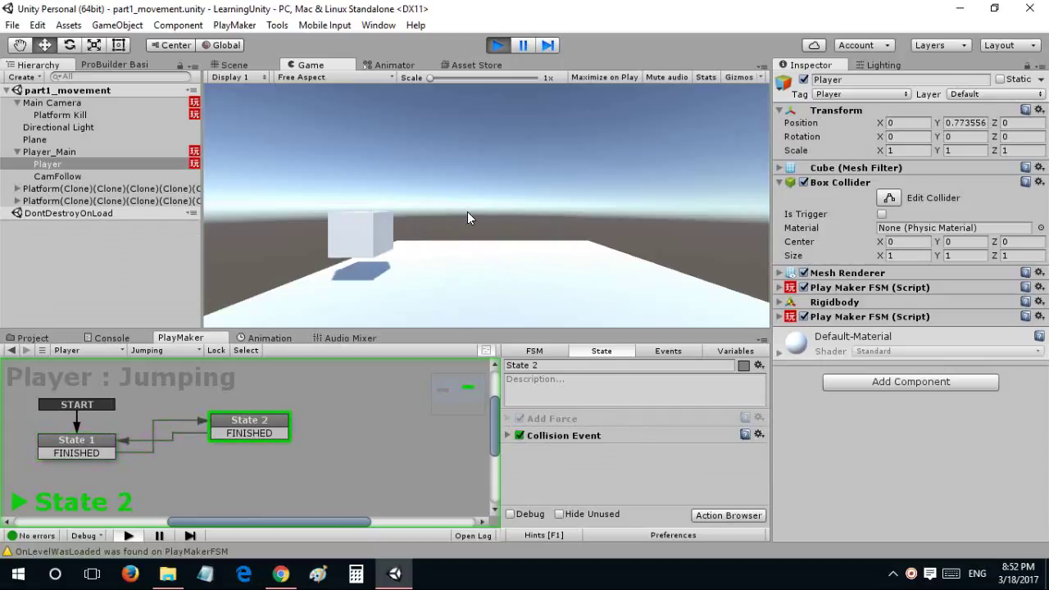
pyautogui.press('space')
pyautogui.press('Right')
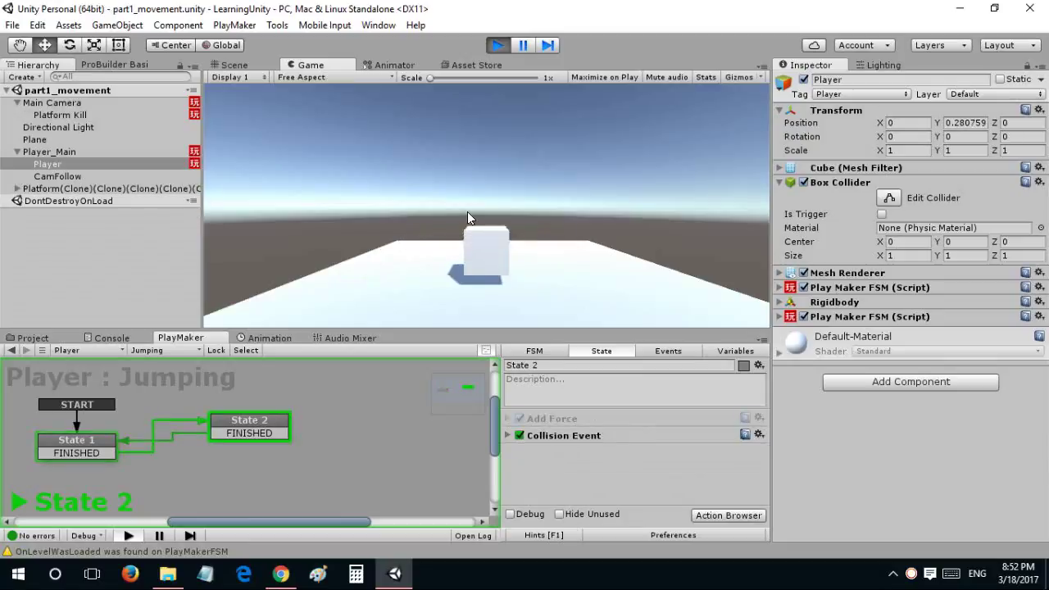
pyautogui.press('Right')
pyautogui.press('space')
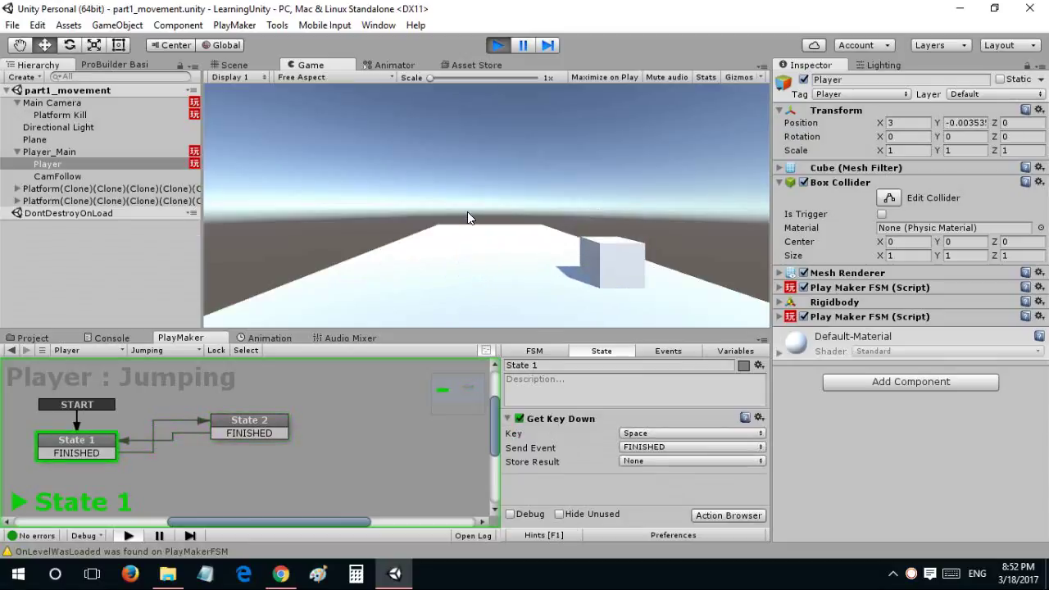
pyautogui.press('space')
pyautogui.press('Left')
pyautogui.press('space')
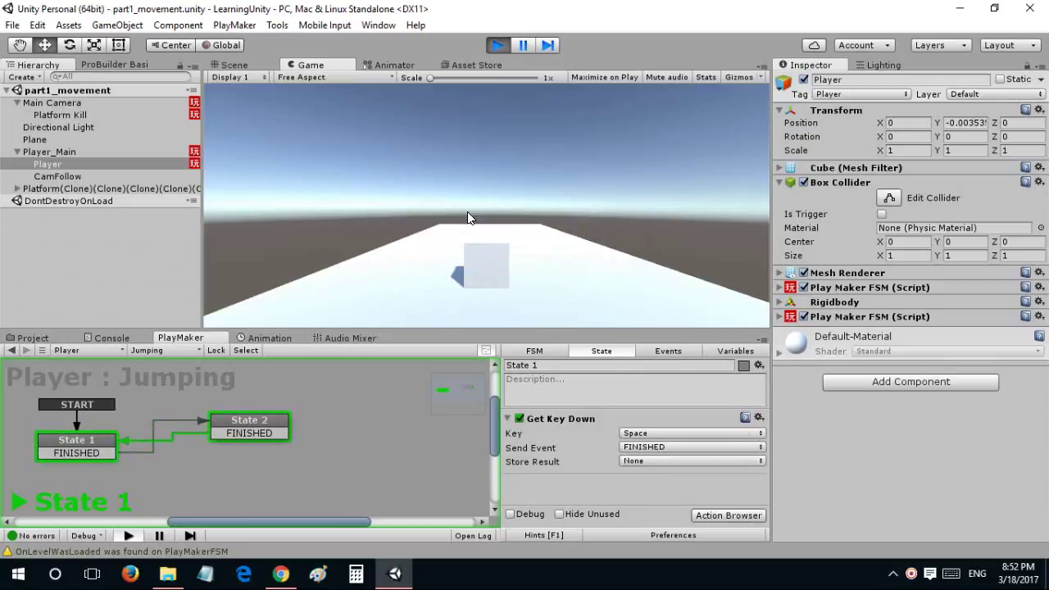
pyautogui.press('Left')
pyautogui.press('Right')
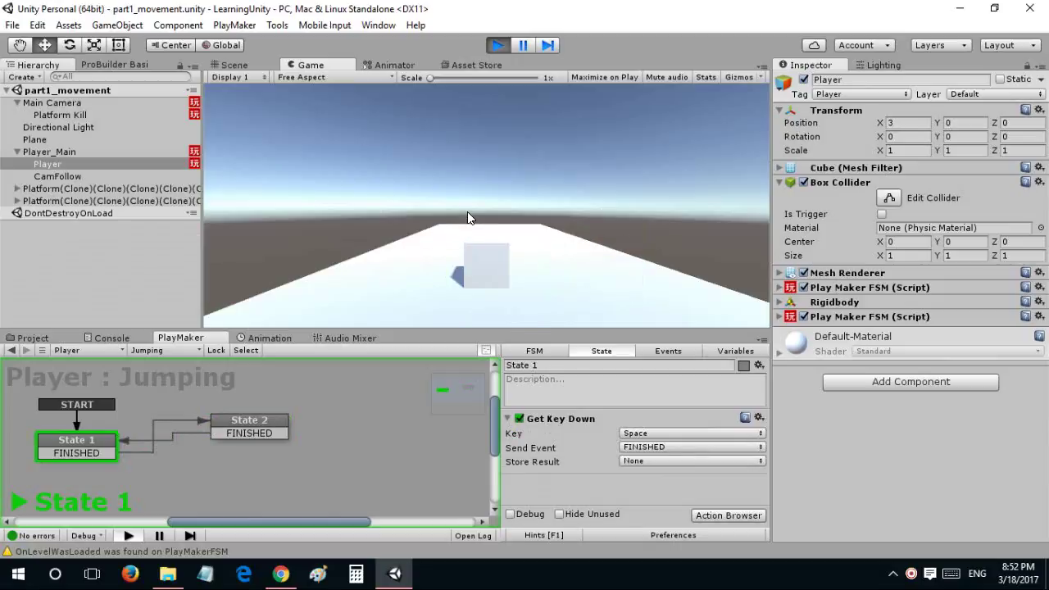
pyautogui.press('space')
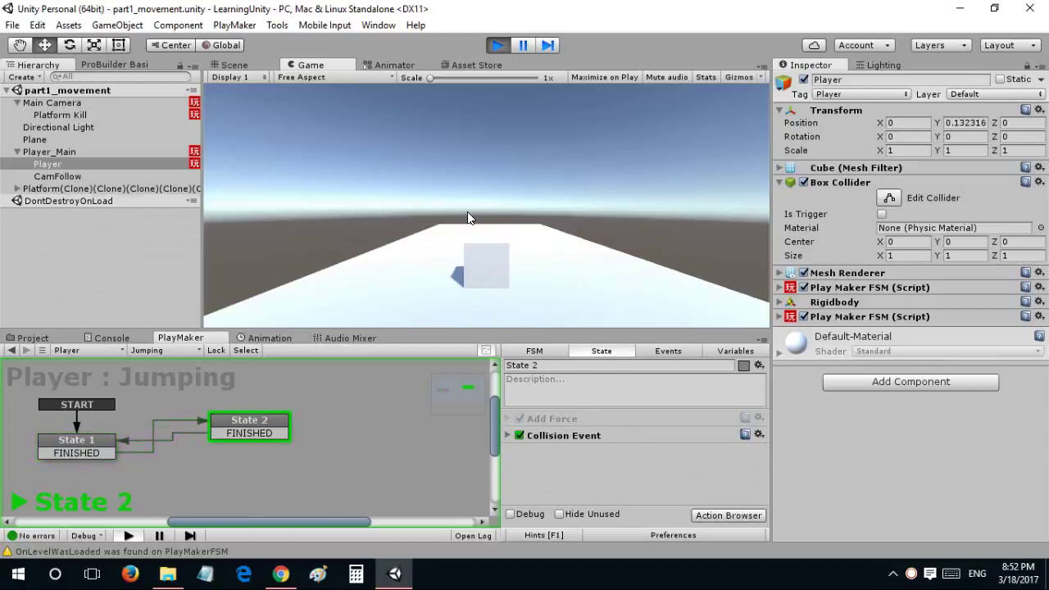
pyautogui.press('space')
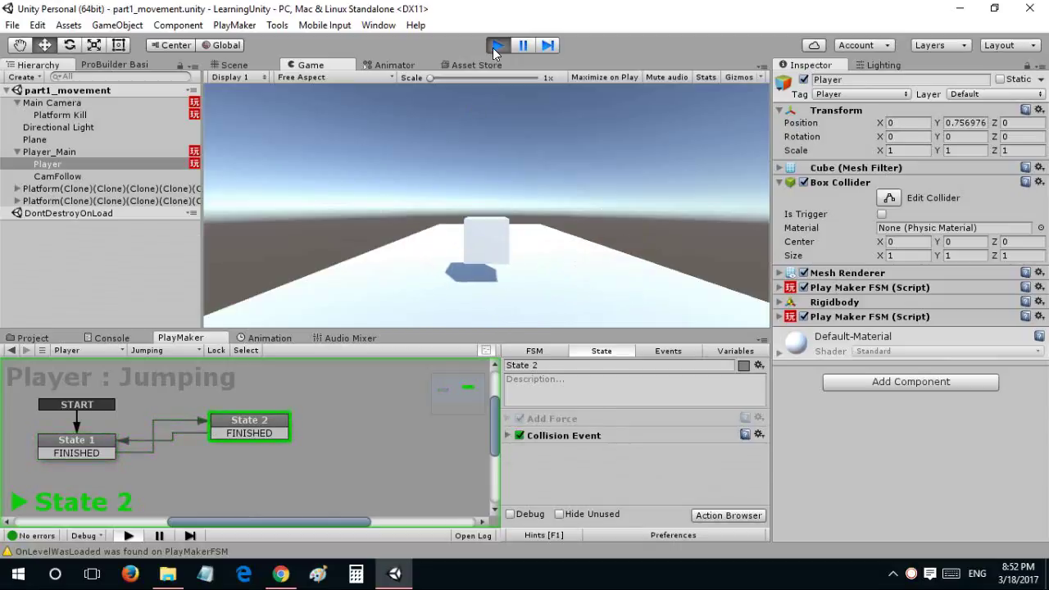
# Stop play mode and replace Add Force's Y value of 200 with a new 'Jump Force' variable
pyautogui.hotkey('ctrl', 'p')
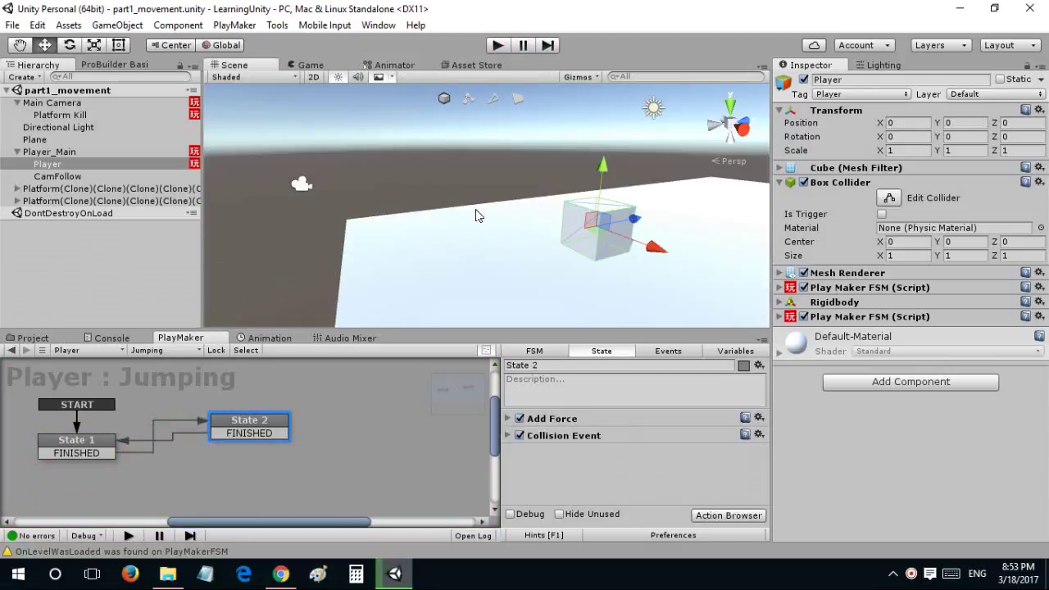
pyautogui.moveTo(461, 274)
pyautogui.keyDown('alt'); pyautogui.mouseDown()
pyautogui.moveTo(614, 257)
pyautogui.moveTo(499, 206)
pyautogui.moveTo(489, 219)
pyautogui.mouseUp(); pyautogui.keyUp('alt')
pyautogui.scroll(-2, 532, 217)
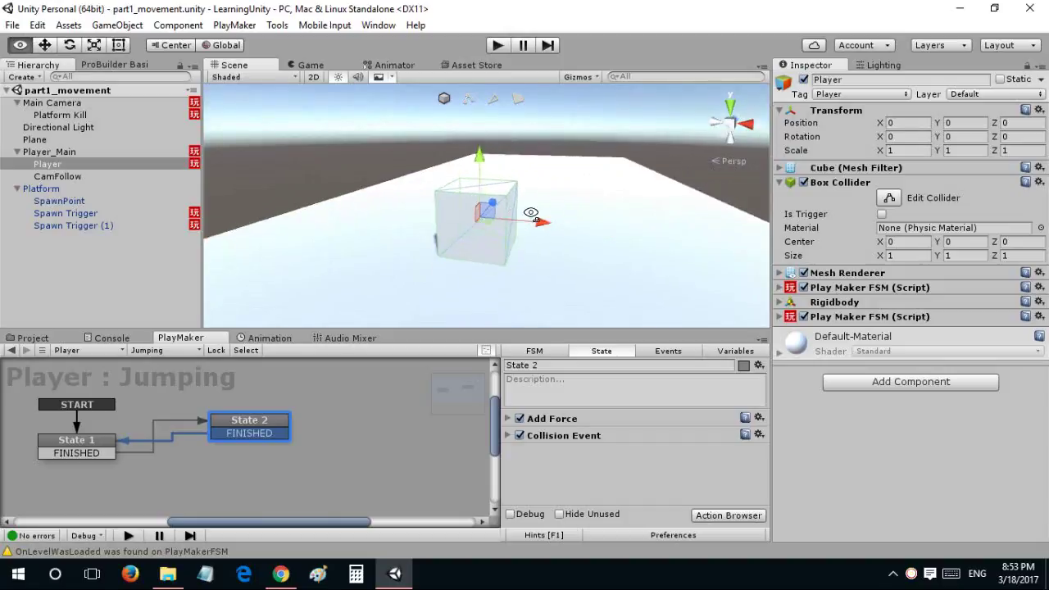
pyautogui.scroll(-2, 532, 217)
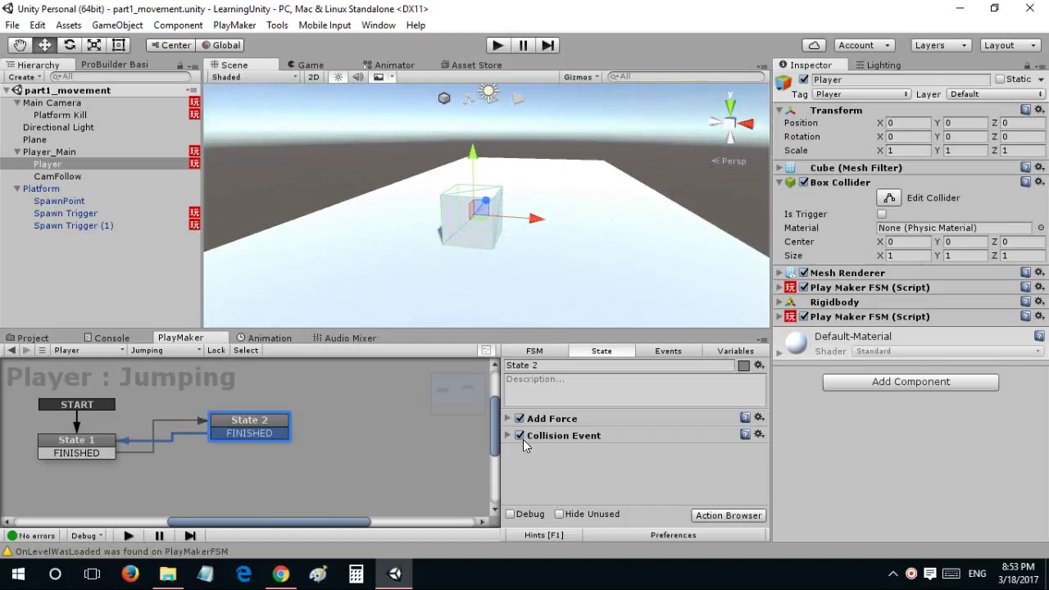
pyautogui.click(540, 418)
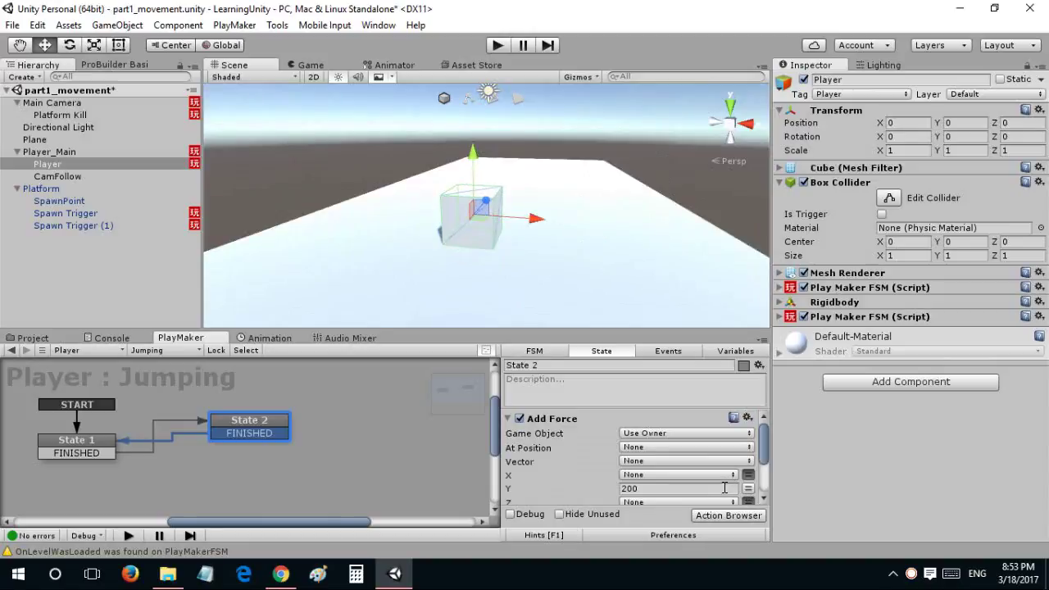
pyautogui.click(747, 488)
pyautogui.click(700, 489)
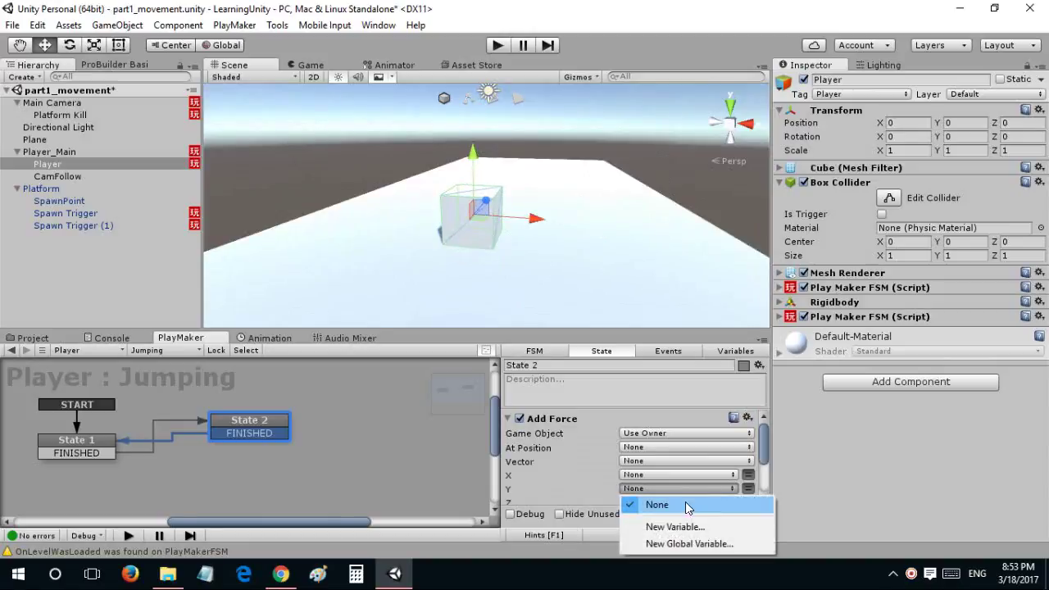
pyautogui.click(680, 526)
pyautogui.write('Ju')
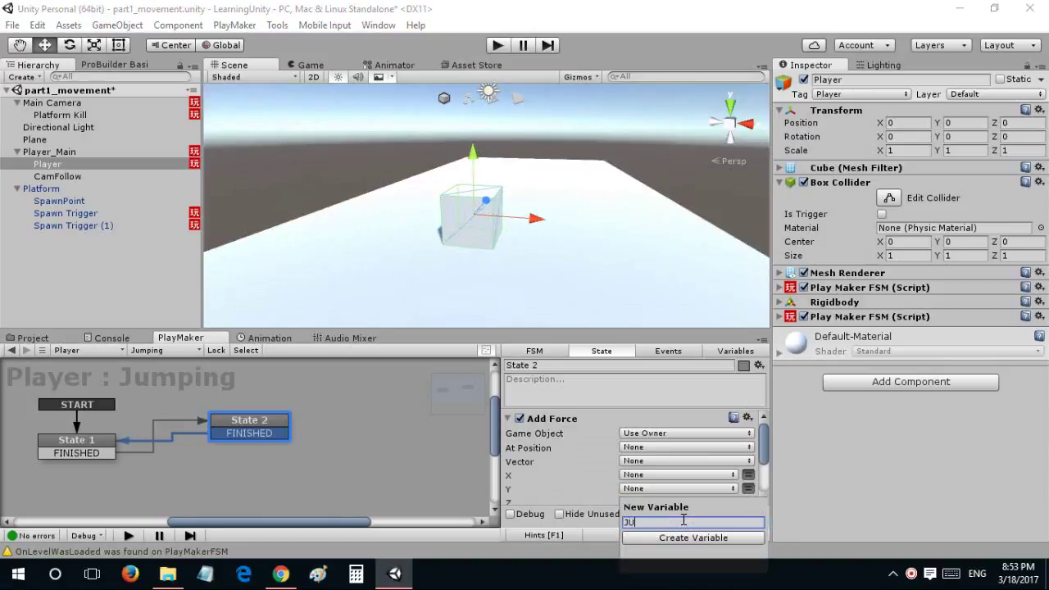
pyautogui.write('mp ')
pyautogui.write('Force')
pyautogui.press('Return')
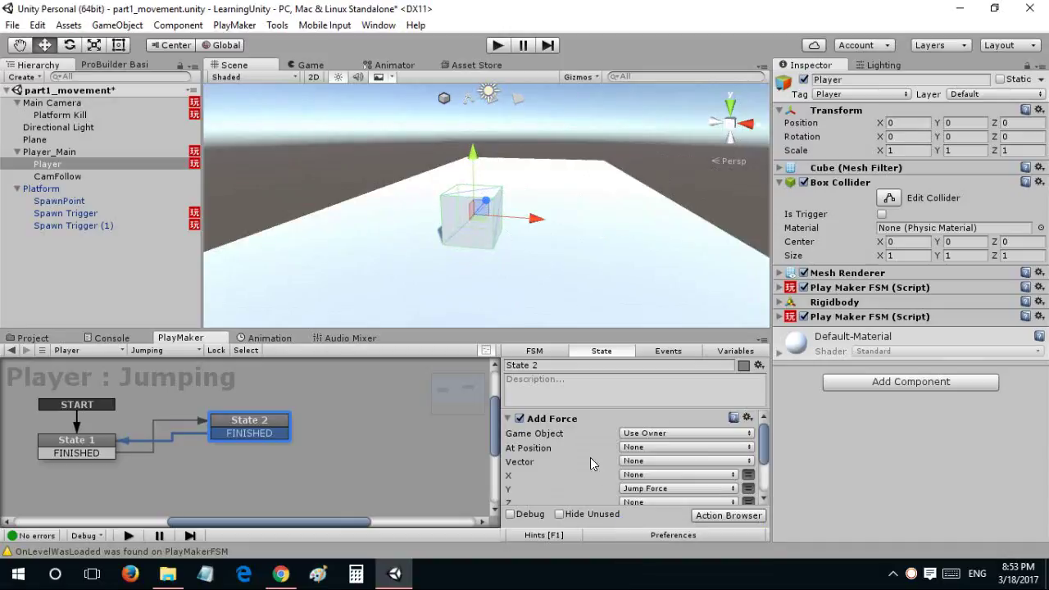
# Expose the Jumping FSM's Jump Force variable in the Inspector, set it to 300, and save
pyautogui.click(779, 316)
pyautogui.scroll(-1, 823, 449)
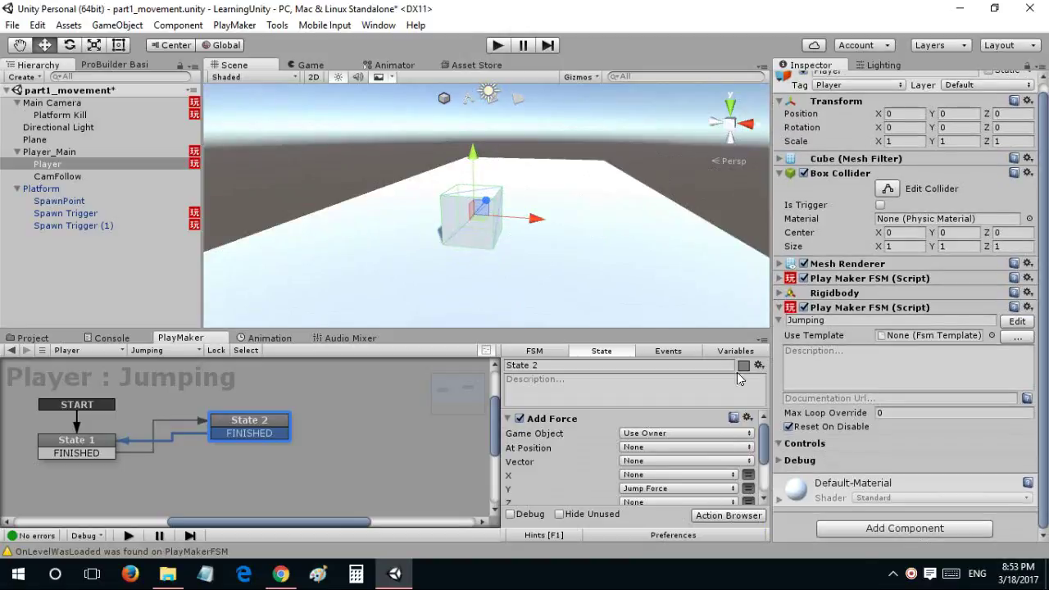
pyautogui.click(735, 351)
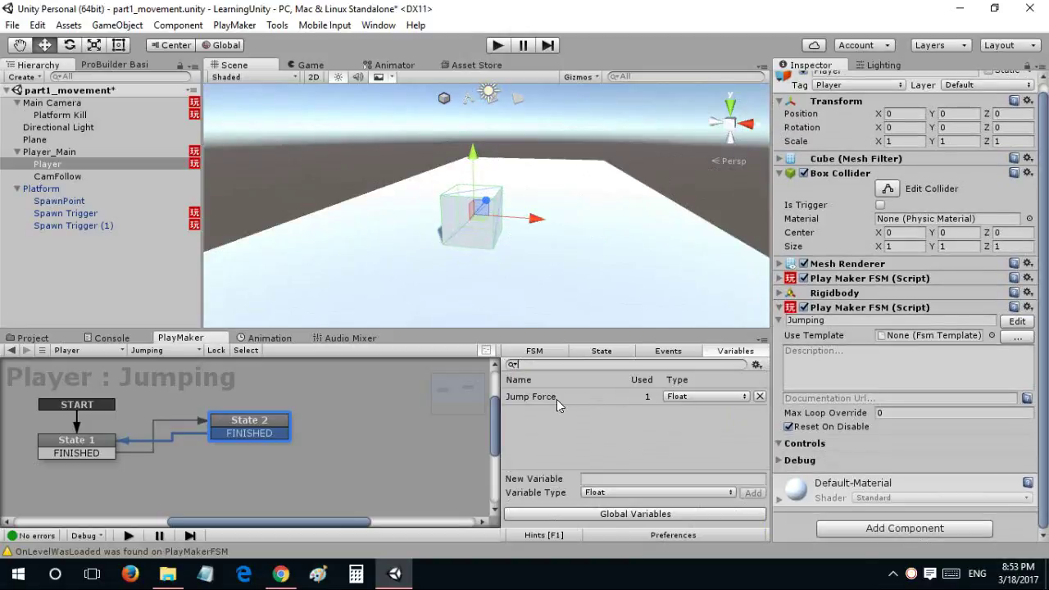
pyautogui.click(556, 397)
pyautogui.click(585, 479)
pyautogui.scroll(-1, 890, 432)
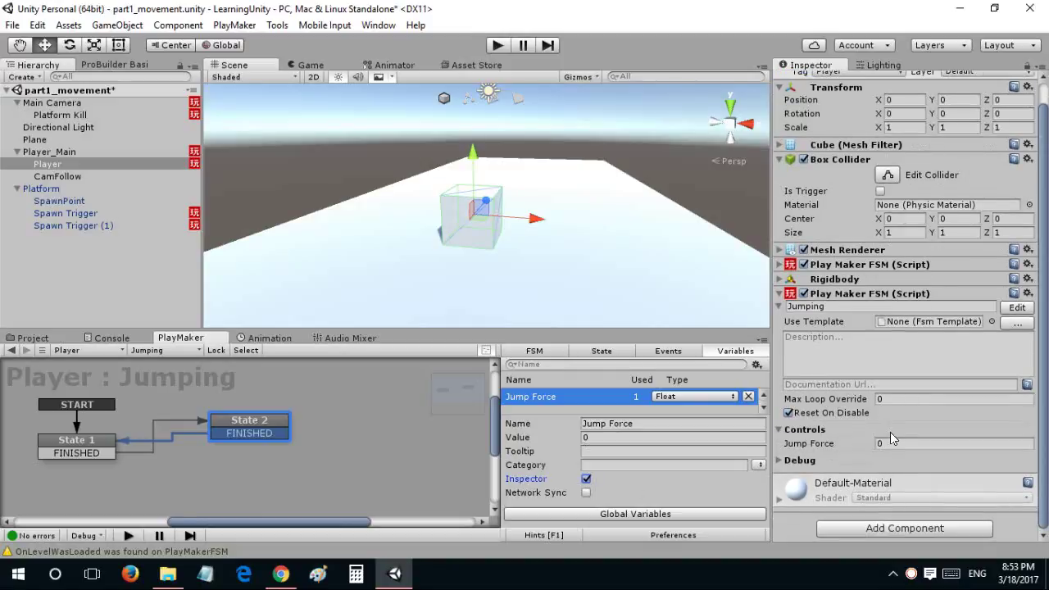
pyautogui.click(880, 444)
pyautogui.write('300')
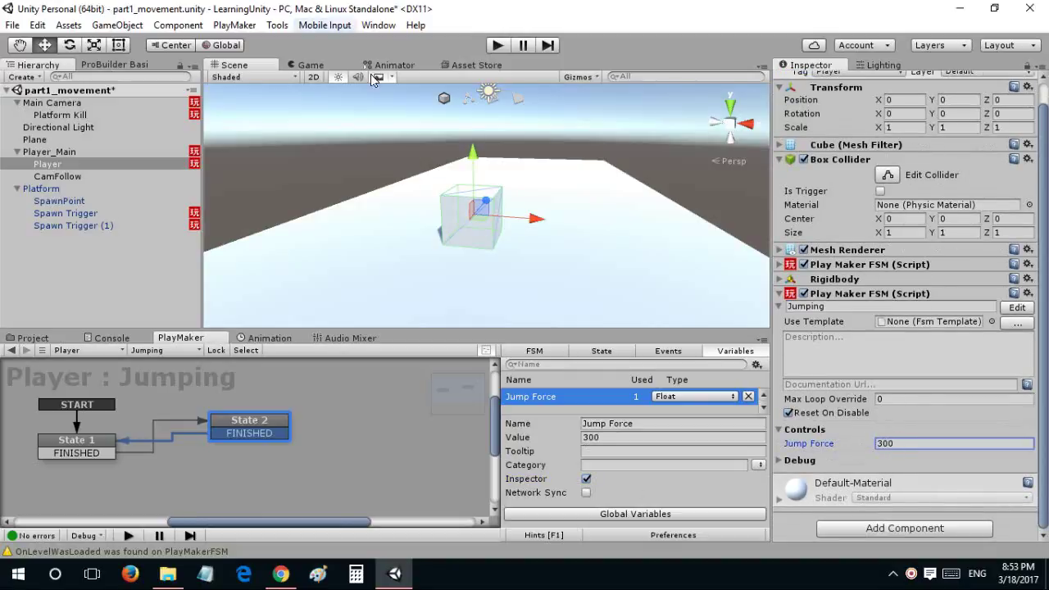
pyautogui.hotkey('ctrl', 's')
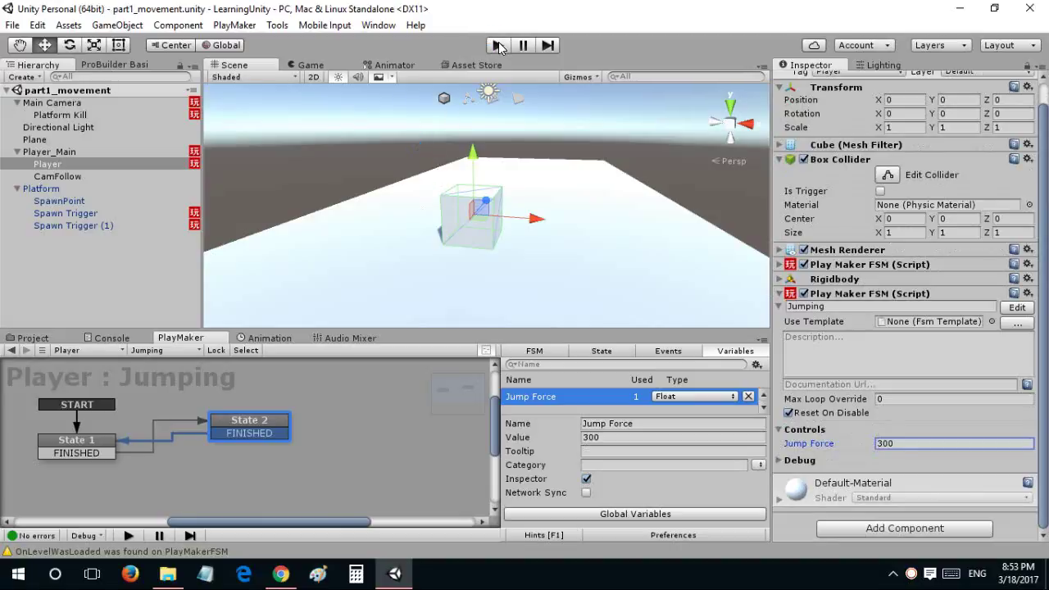
# Play the game, shift the Player cube left then right a lane, and stop
pyautogui.click(499, 46)
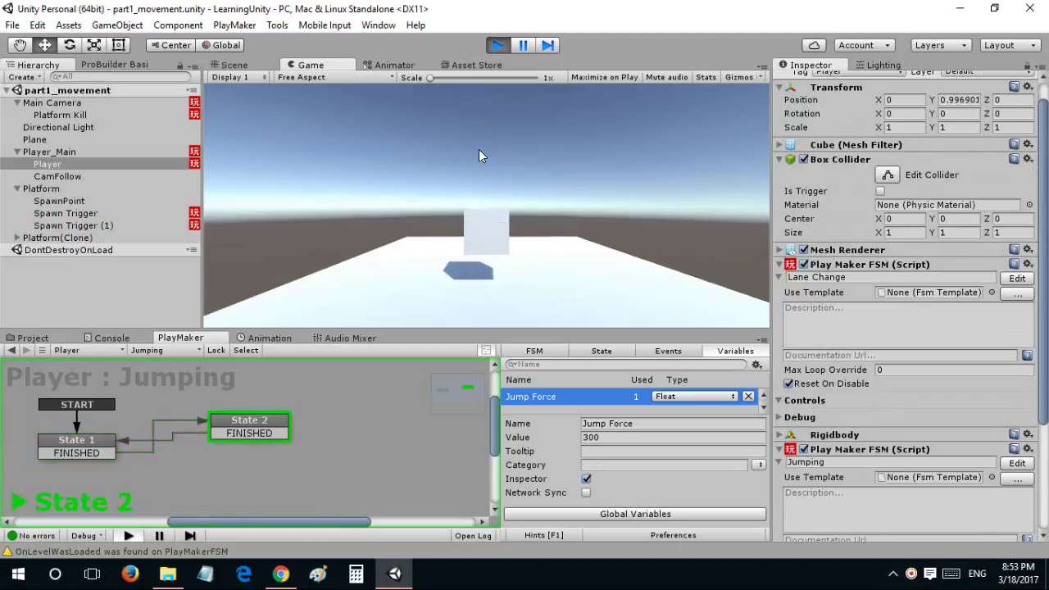
pyautogui.press('Left')
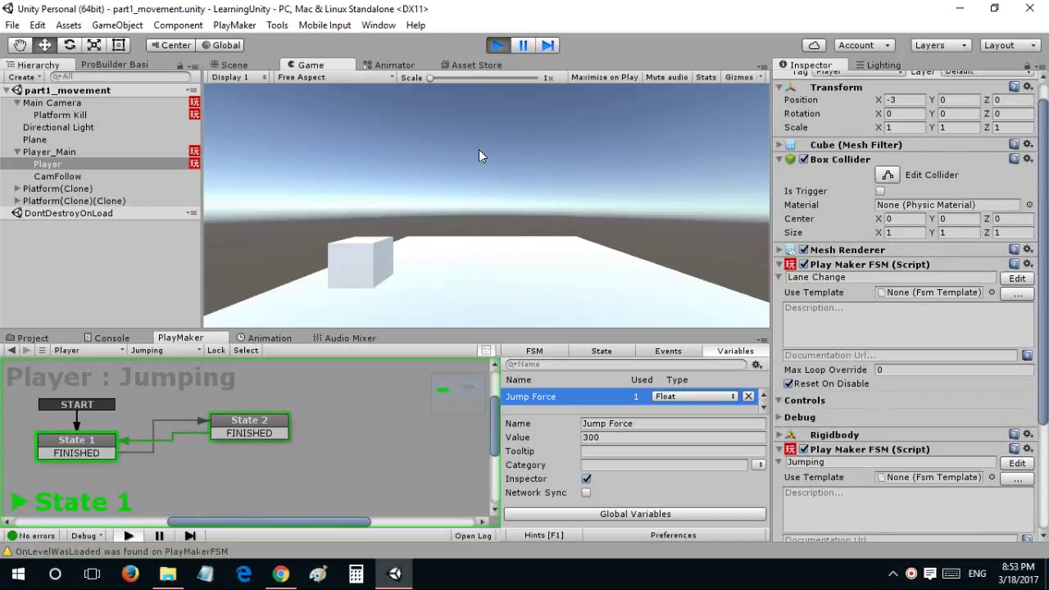
pyautogui.press('Right')
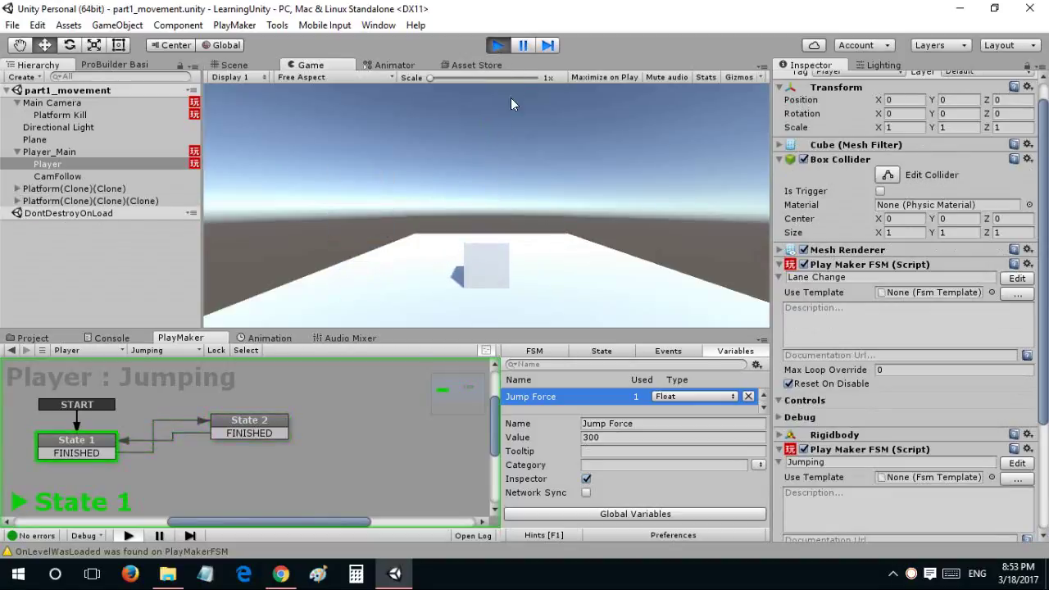
pyautogui.click(498, 46)
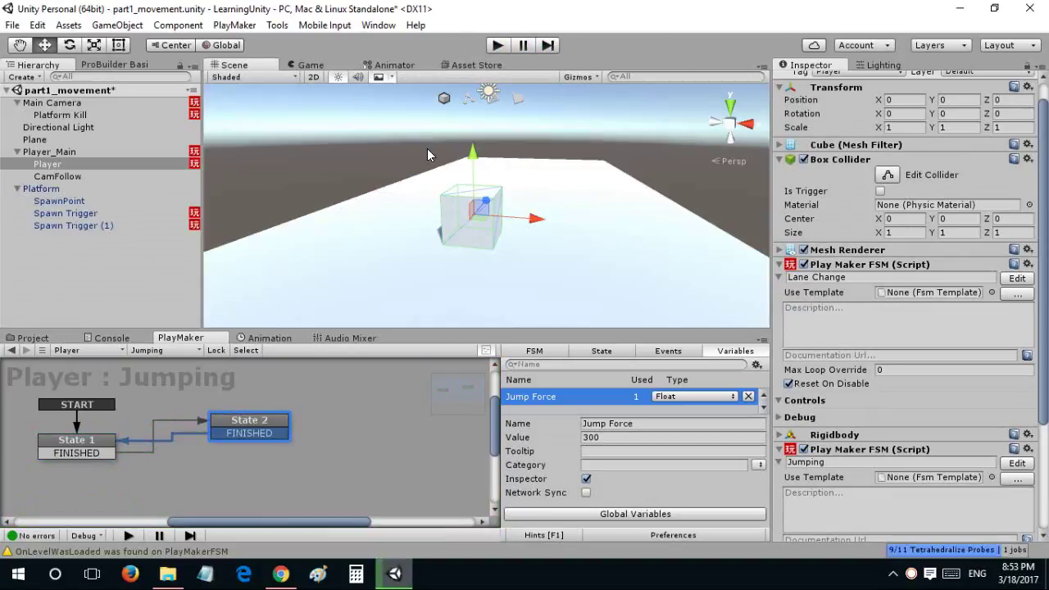
# Save the scene and select the Platform plane in the Scene view
pyautogui.keyDown('alt'); pyautogui.moveTo(427, 149); pyautogui.dragTo(327, 209); pyautogui.keyUp('alt')
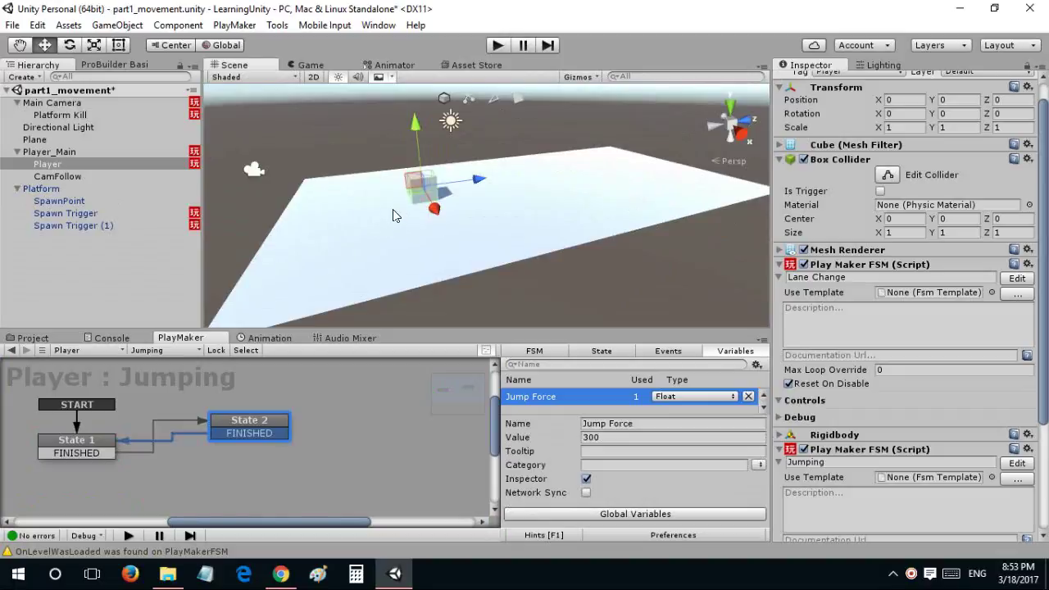
pyautogui.hotkey('ctrl', 's')
pyautogui.moveTo(463, 273)
pyautogui.keyDown('alt'); pyautogui.mouseDown()
pyautogui.moveTo(490, 226)
pyautogui.moveTo(430, 212)
pyautogui.mouseUp(); pyautogui.keyUp('alt')
pyautogui.click(491, 226)
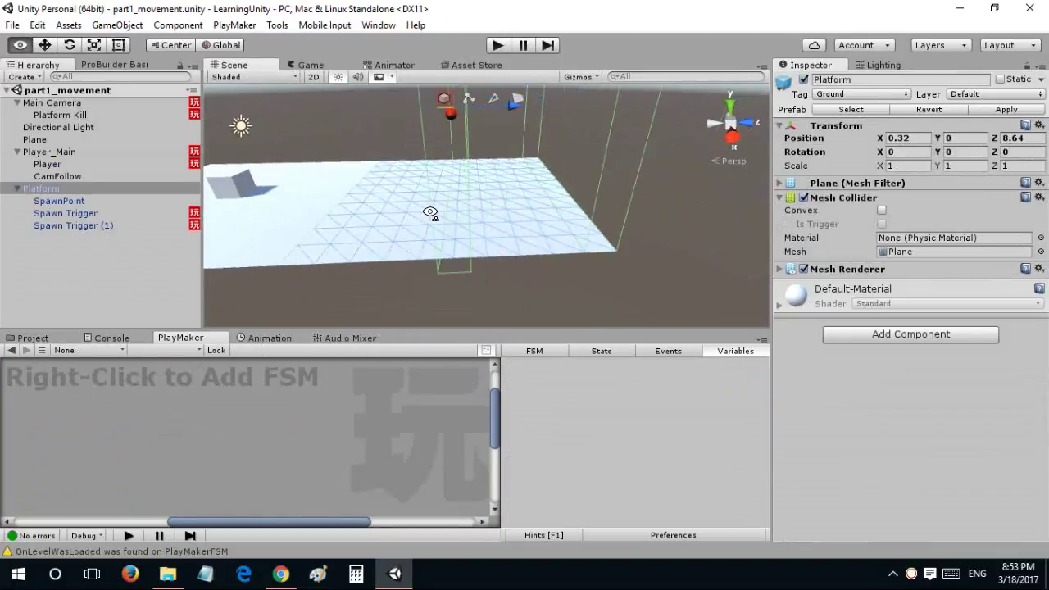
# Review both Spawn Triggers' FSMs, then collapse the Platform's children in the Hierarchy
pyautogui.click(69, 223)
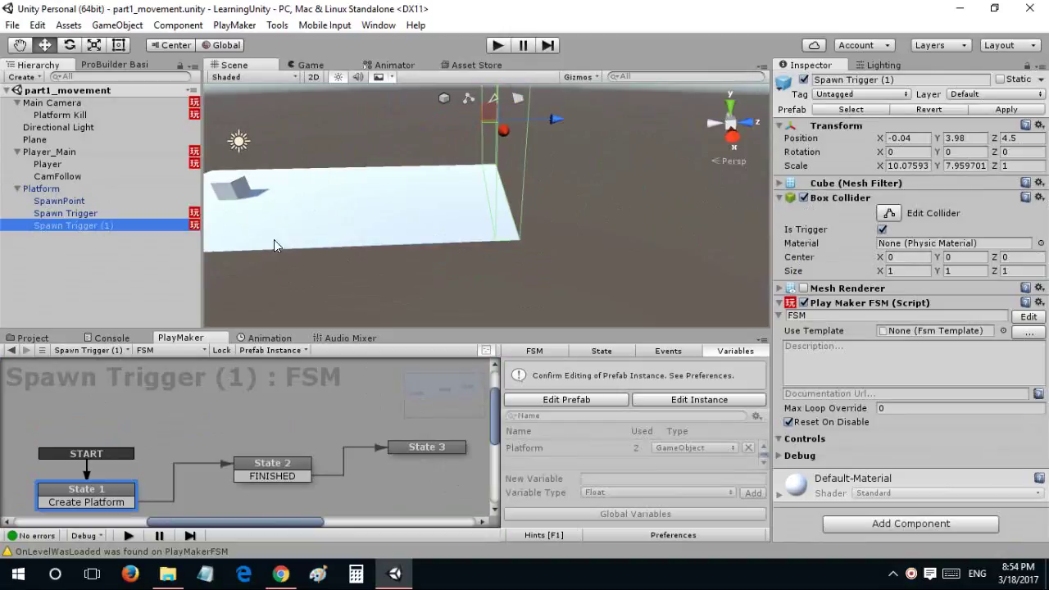
pyautogui.click(61, 212)
pyautogui.click(61, 214)
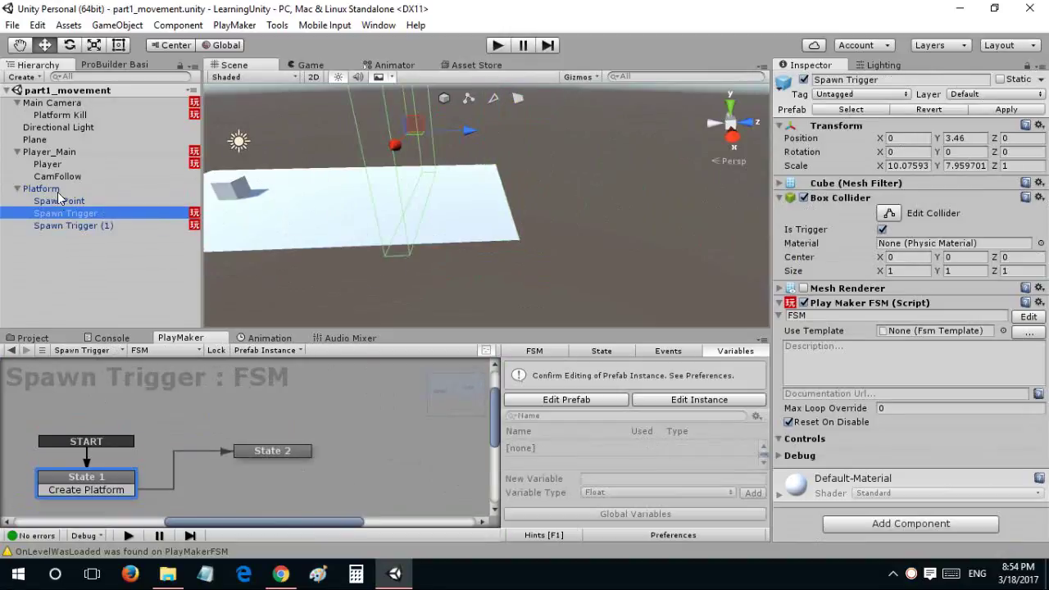
pyautogui.click(58, 189)
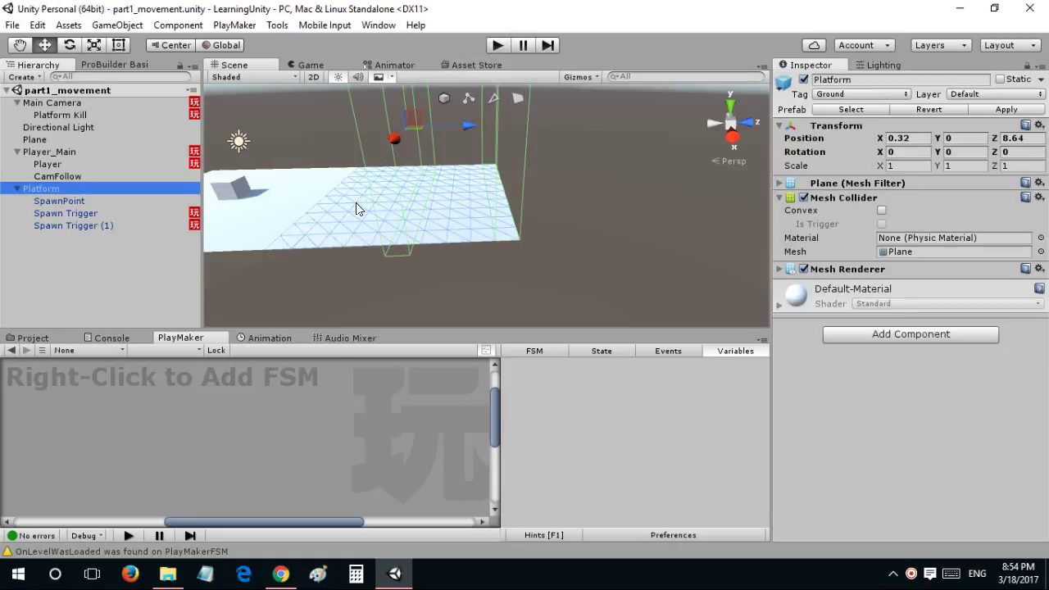
pyautogui.click(17, 190)
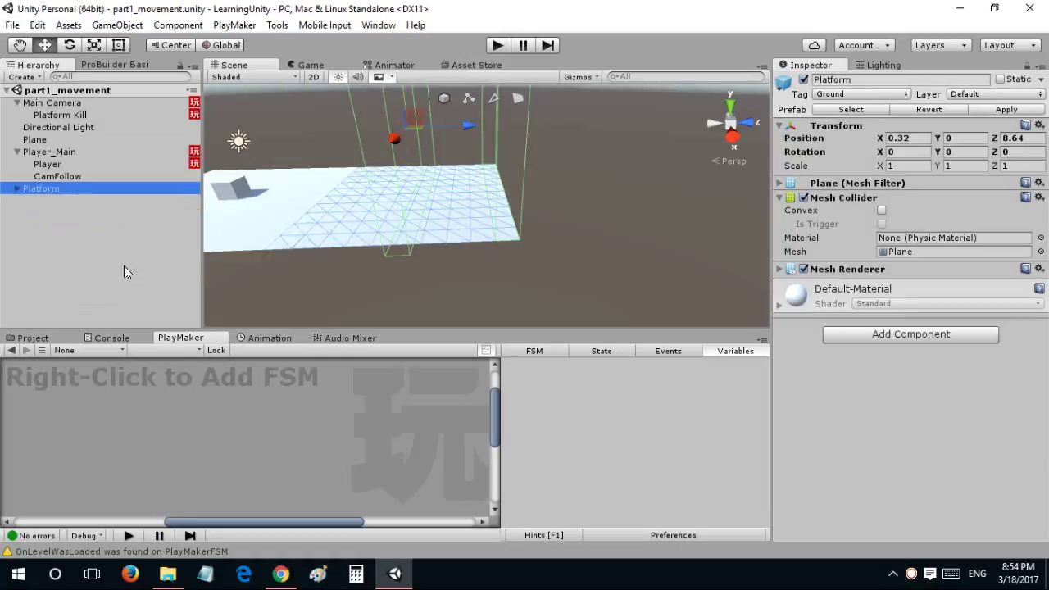
# Select the Main Camera and then the Player cube in the Scene view
pyautogui.keyDown('alt'); pyautogui.moveTo(328, 207); pyautogui.dragTo(331, 203); pyautogui.keyUp('alt')
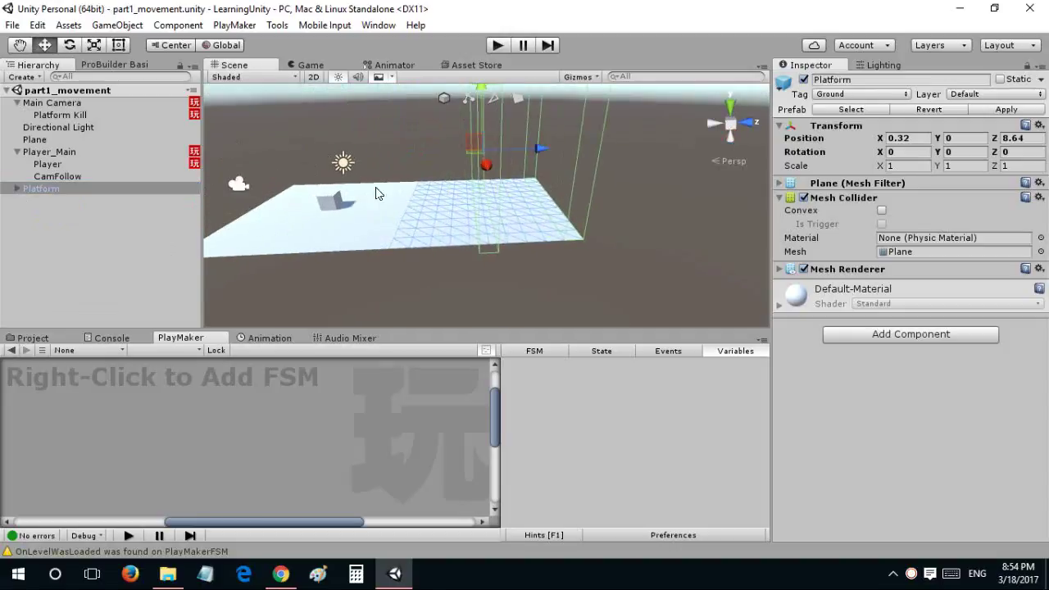
pyautogui.click(234, 183)
pyautogui.click(337, 200)
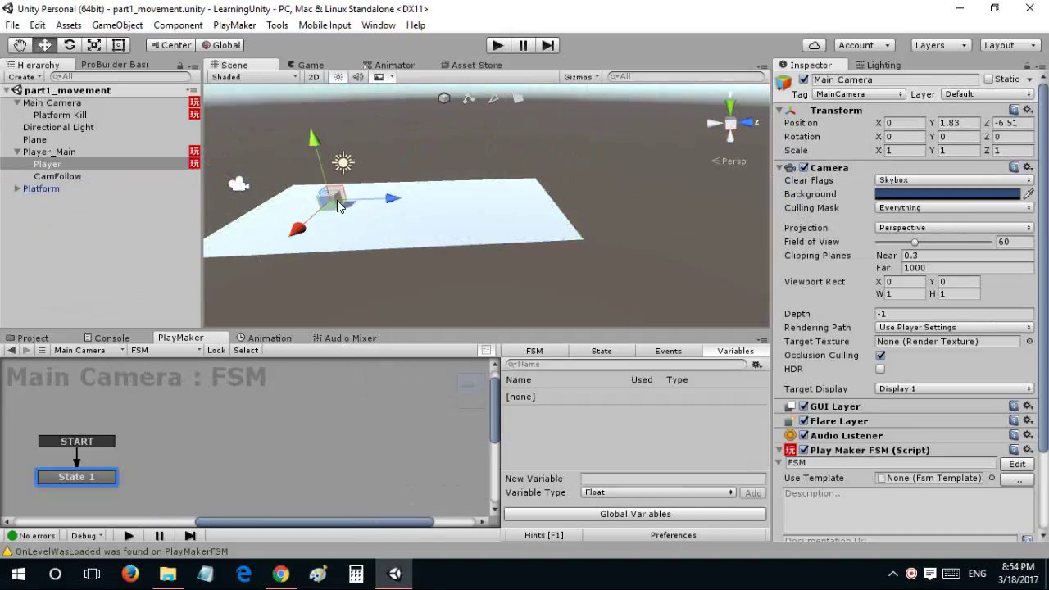